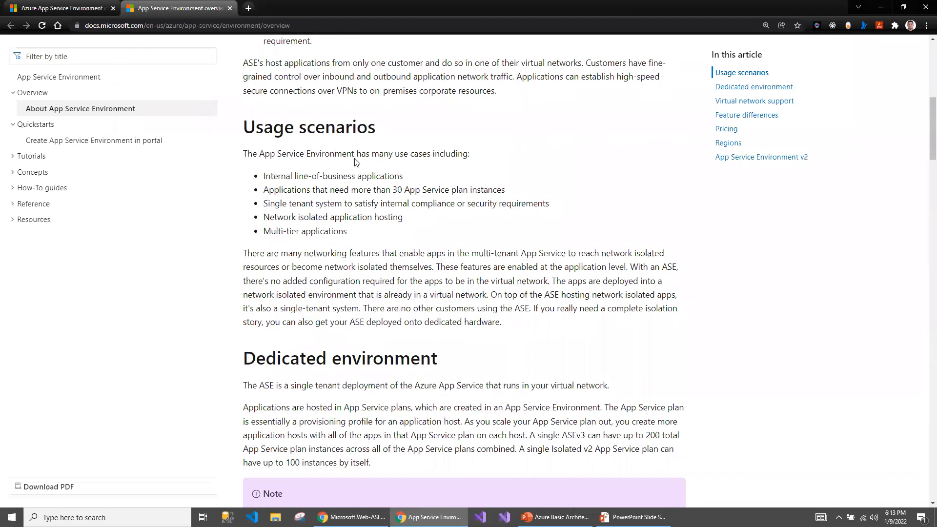
Step: Read the App Service Environment overview from Usage scenarios through Feature differences to the three ASEv3 pricing models
scroll(434, 308, down, 10)
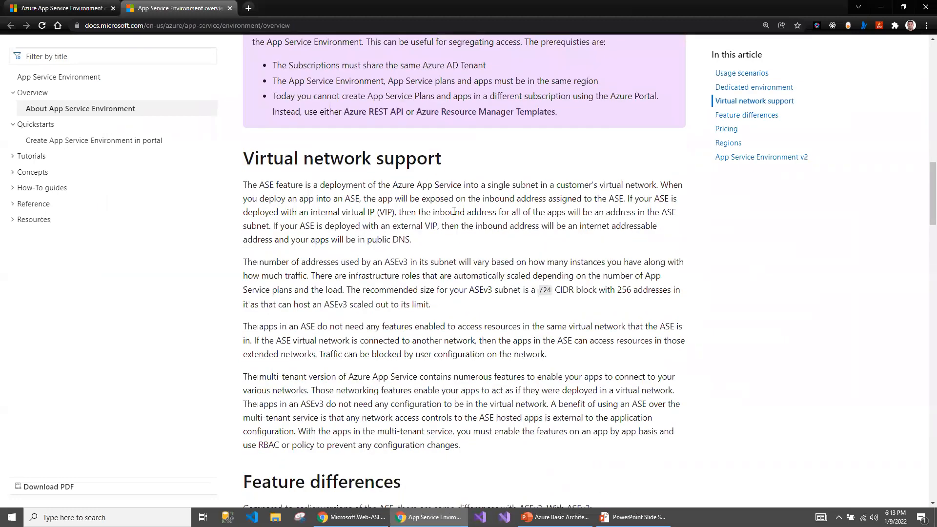
scroll(460, 270, down, 8)
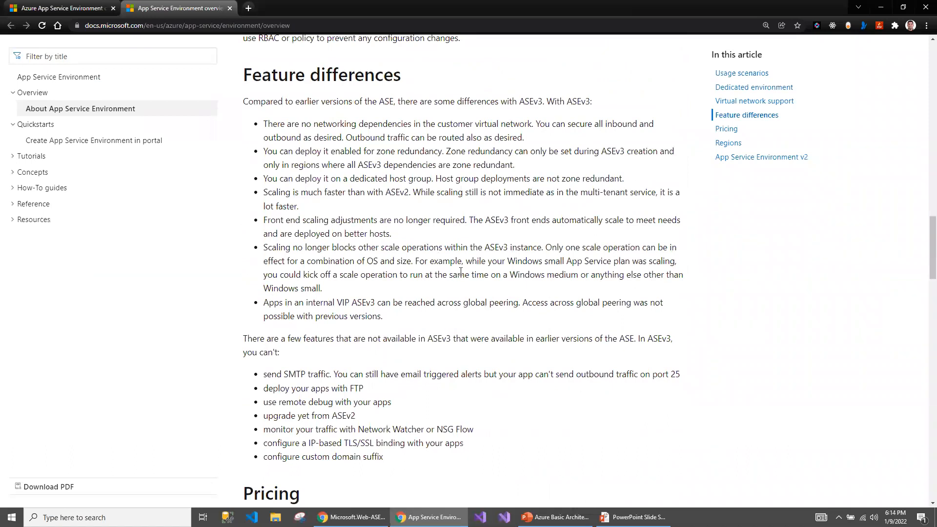
scroll(387, 278, down, 5)
scroll(387, 280, down, 4)
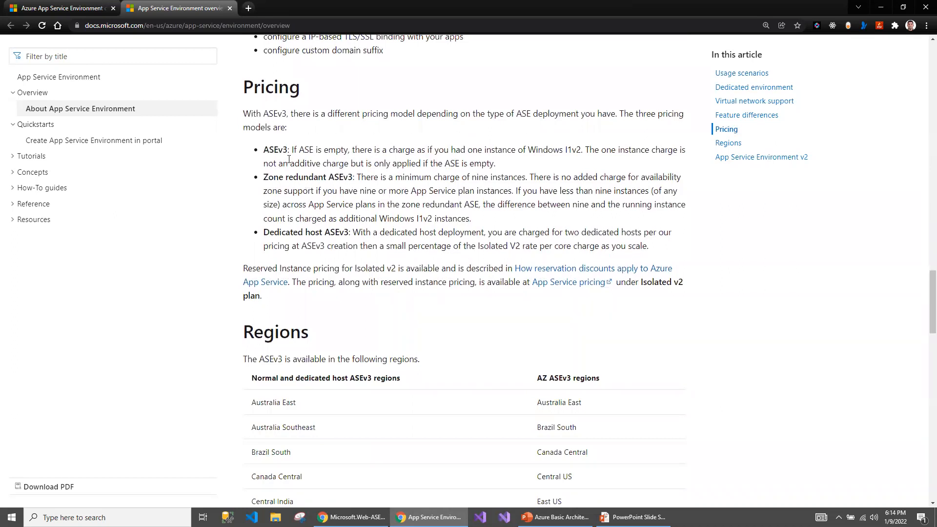
drag(264, 154, 347, 178)
drag(265, 232, 344, 233)
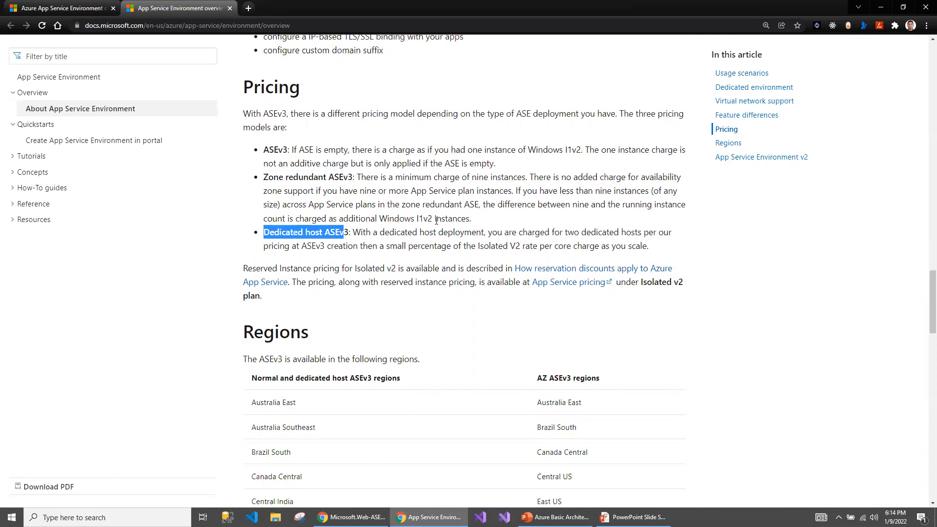
Step: Open the App Service pricing link from the article's Pricing section in a new tab and switch to that page
right_click(576, 284)
click(602, 292)
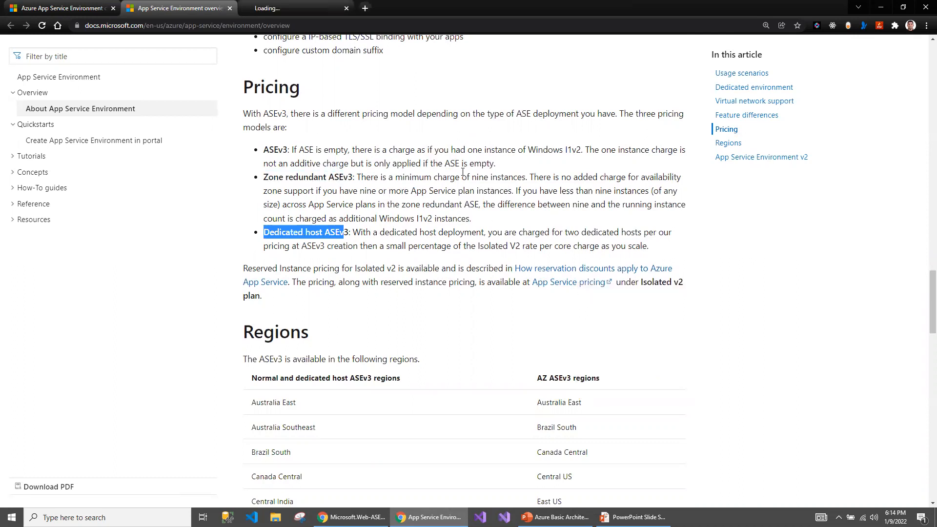
click(311, 13)
scroll(442, 328, down, 10)
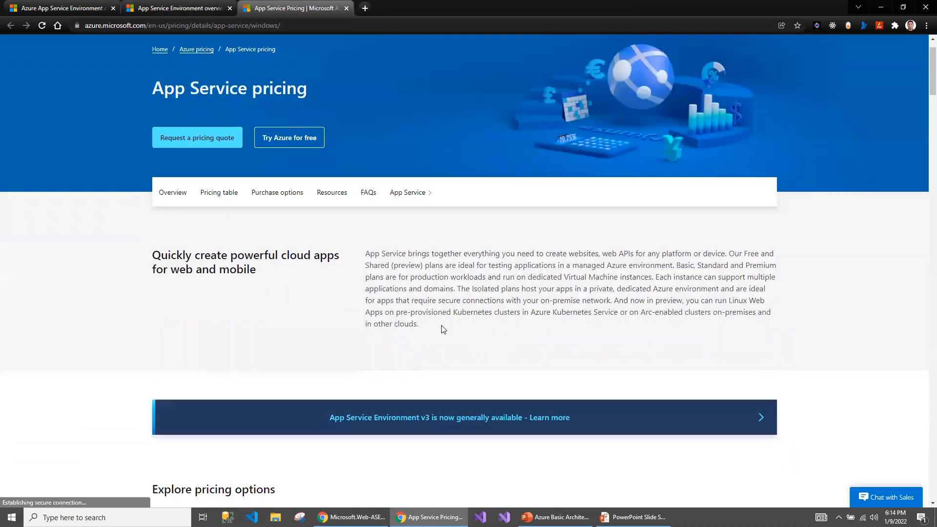
Step: Examine the pricing filters and the Windows plan comparison table, focusing on the Isolated tier's features and pay-as-you-go price
scroll(442, 329, up, 5)
click(512, 336)
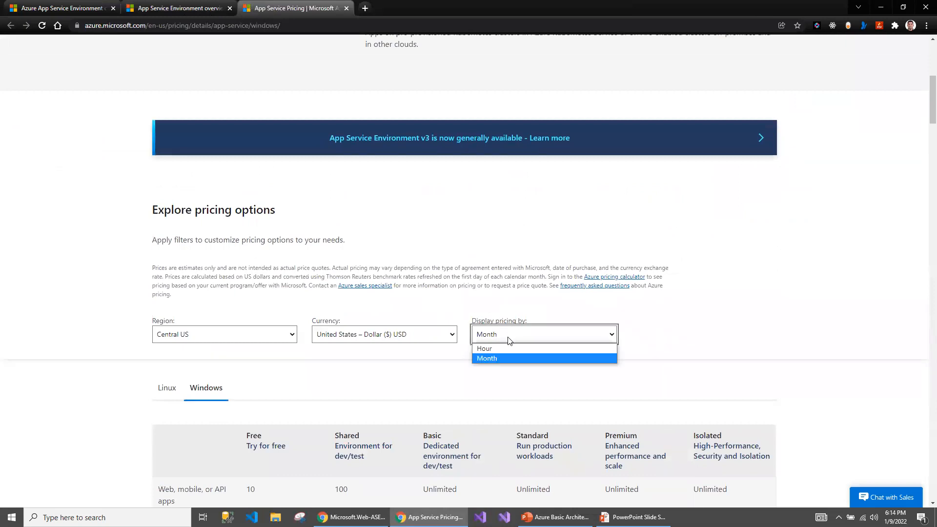
scroll(687, 334, down, 2)
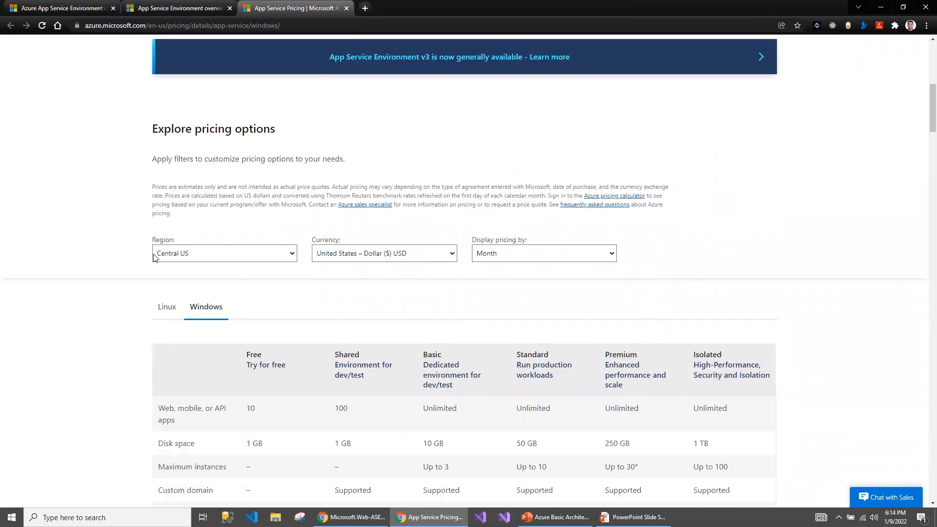
scroll(422, 315, down, 3)
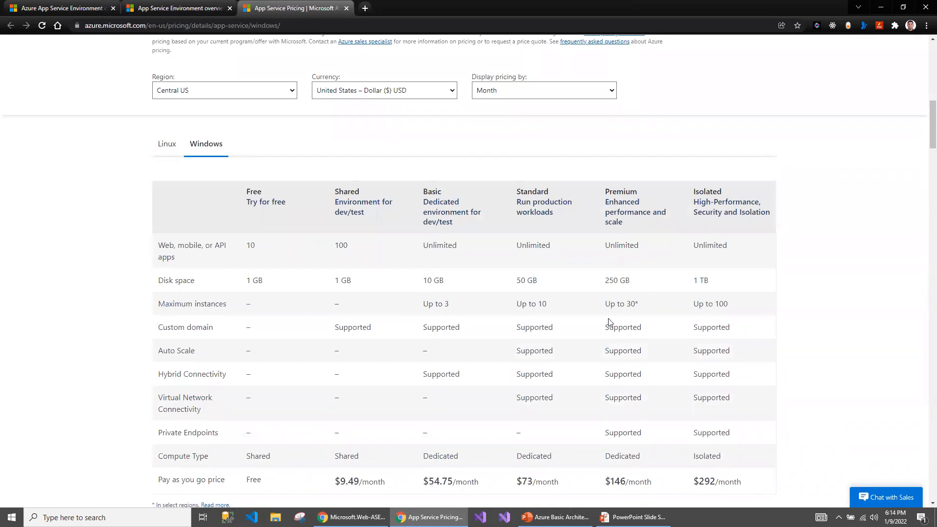
scroll(609, 322, down, 2)
drag(692, 111, 725, 113)
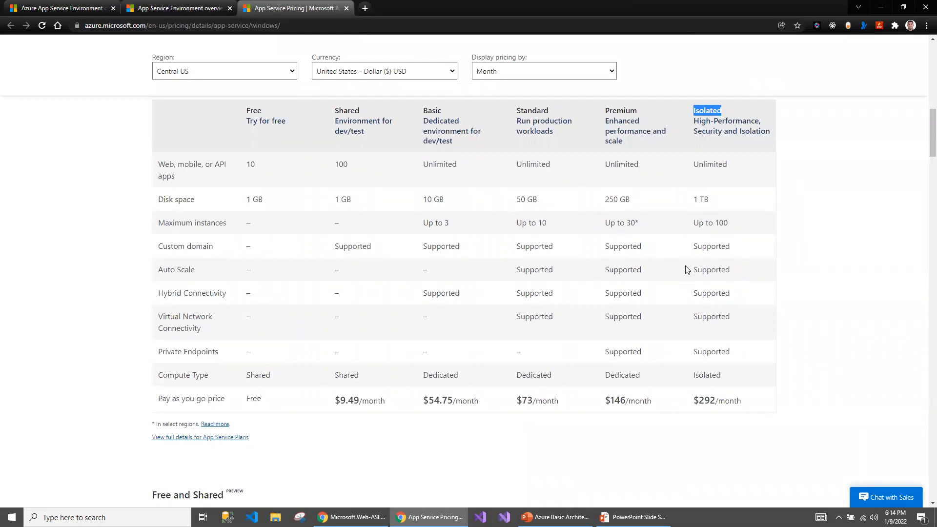
scroll(686, 269, down, 2)
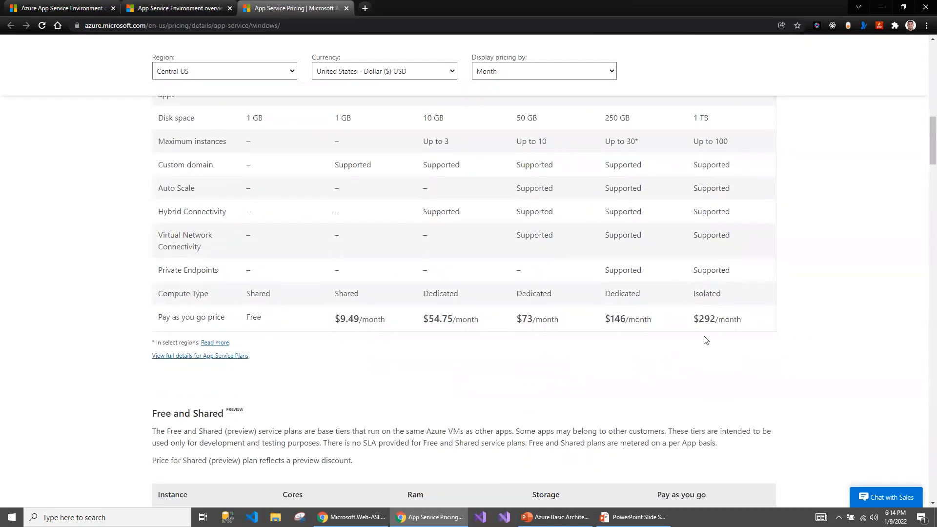
drag(703, 318, 724, 320)
click(637, 366)
Step: Review the Basic, Premium and Premium v3 plan prices, and the Isolated Service Plan's prices for instances I1 to I3
scroll(637, 366, down, 8)
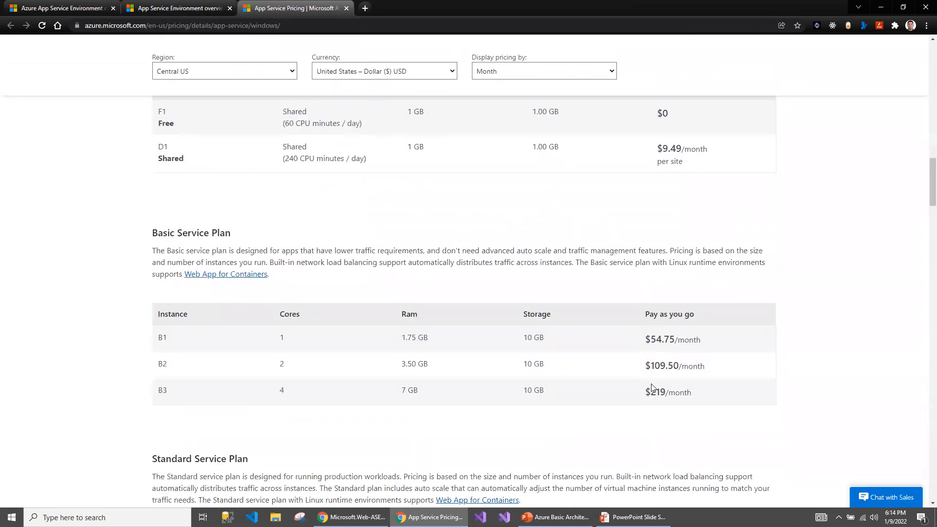
scroll(652, 388, down, 16)
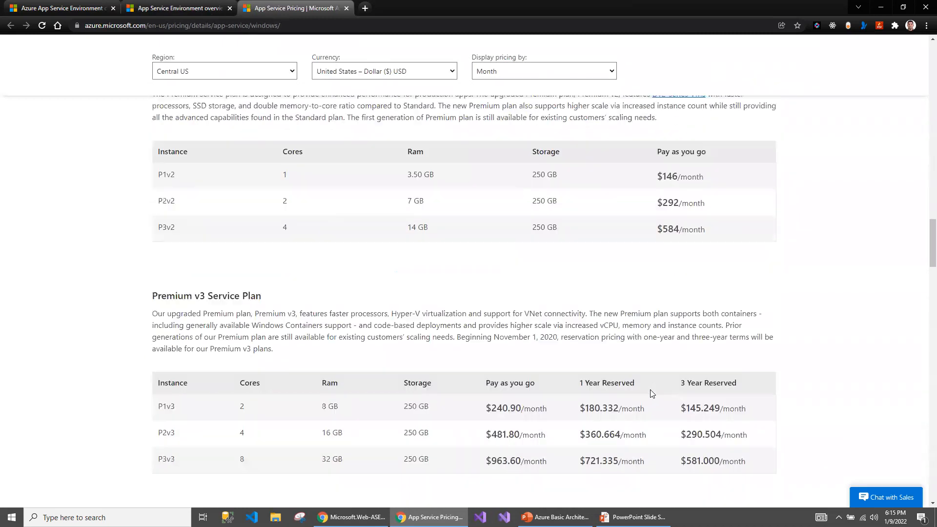
scroll(675, 327, up, 2)
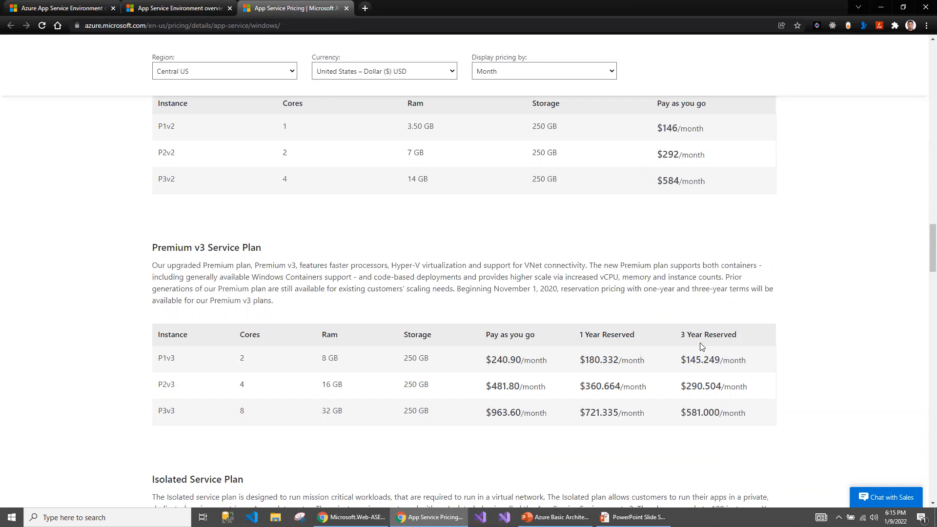
scroll(702, 346, down, 5)
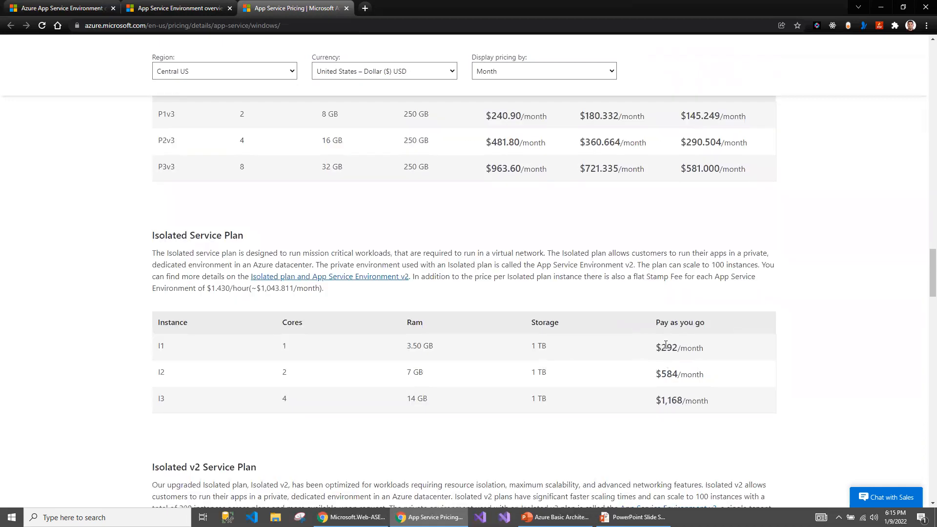
drag(661, 347, 714, 348)
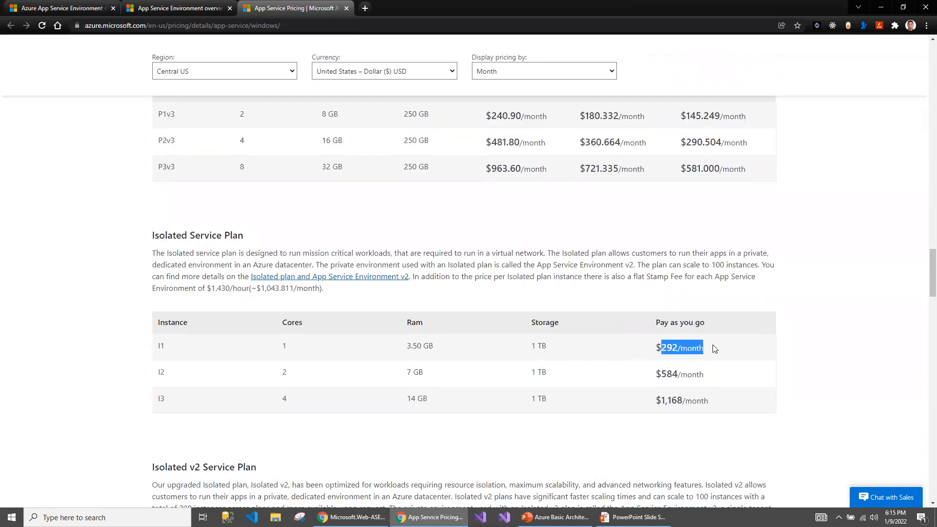
drag(156, 348, 177, 398)
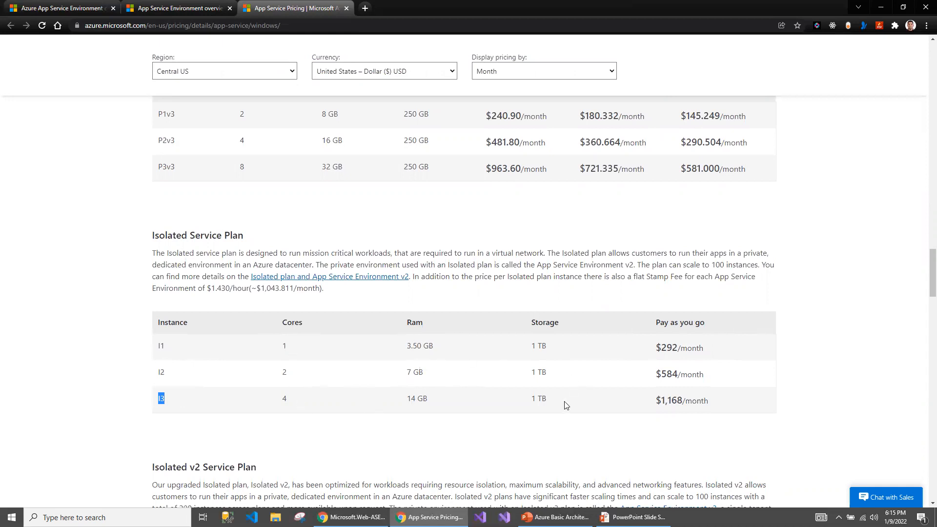
scroll(557, 398, down, 2)
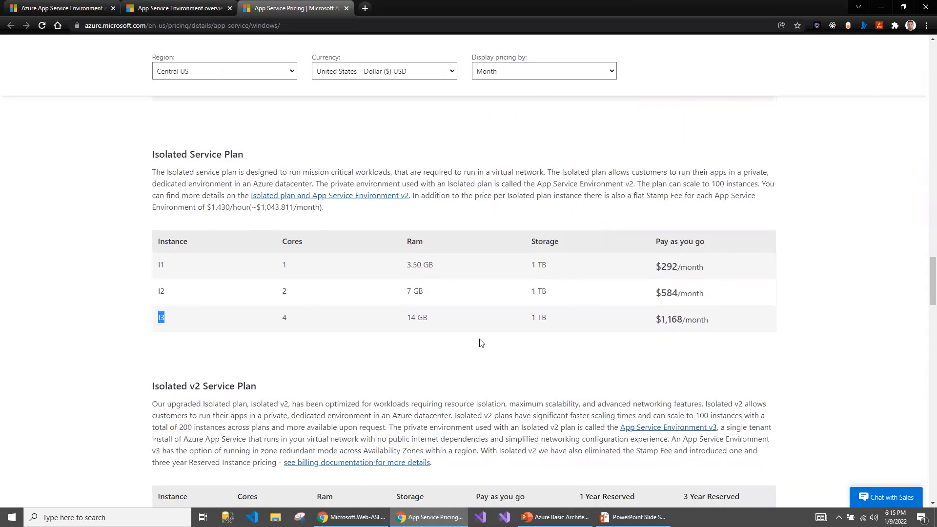
Step: Examine the Isolated v2 Service Plan's description and prices, including the 3 Year Reserved rates, and compare it with the Isolated plan
scroll(480, 343, down, 4)
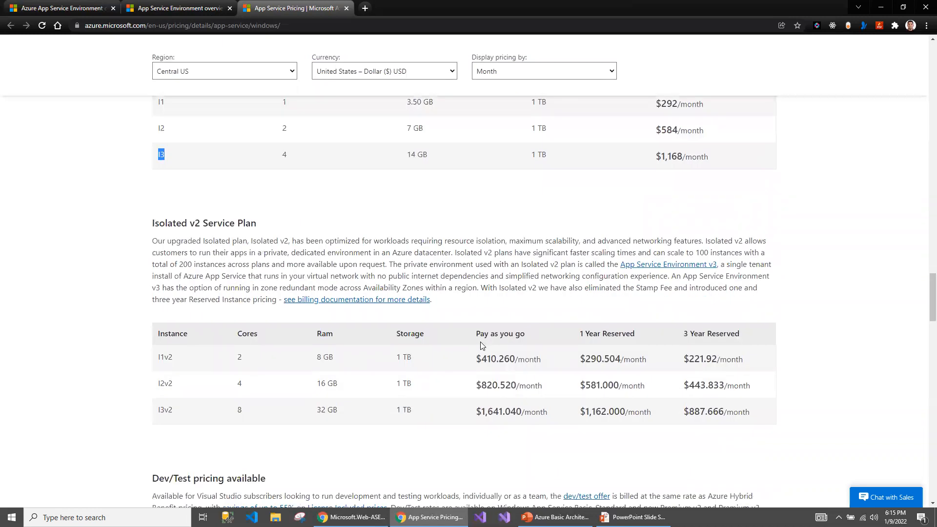
drag(154, 223, 280, 224)
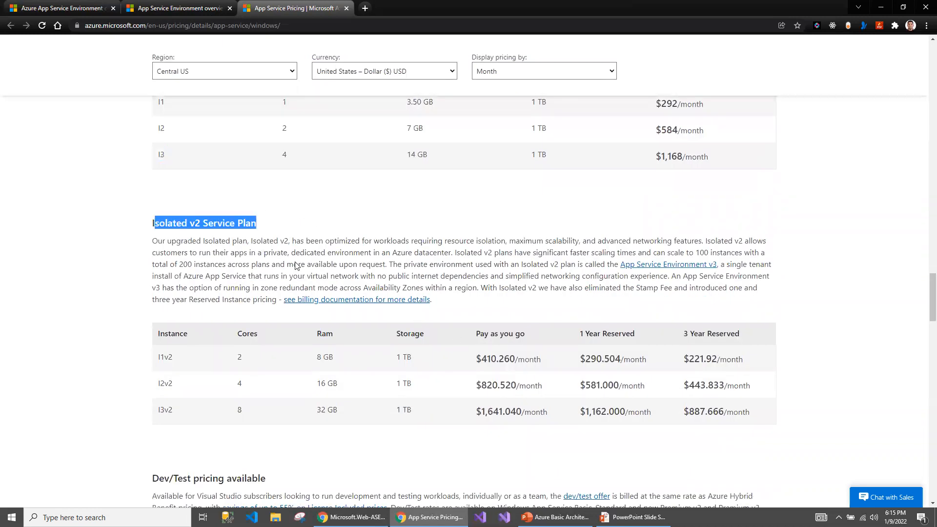
drag(688, 359, 732, 412)
scroll(728, 410, down, 3)
click(764, 305)
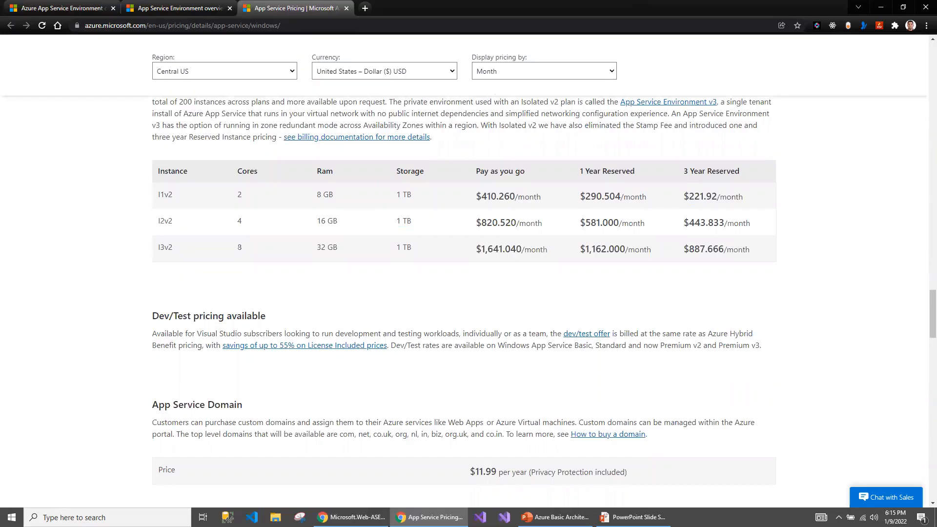
scroll(276, 277, up, 5)
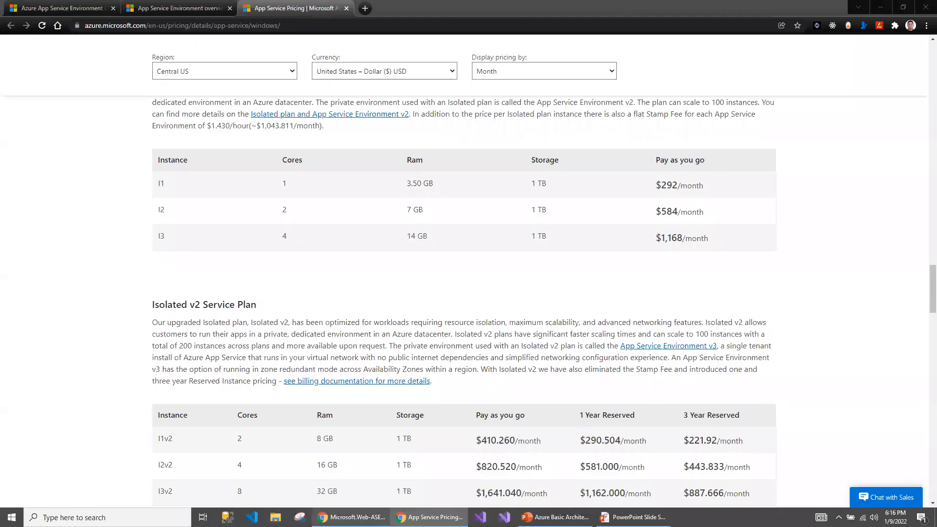
Step: Switch to the Azure portal and check the App Service Environment deployment's progress and start time through its notification
key(alt+Tab)
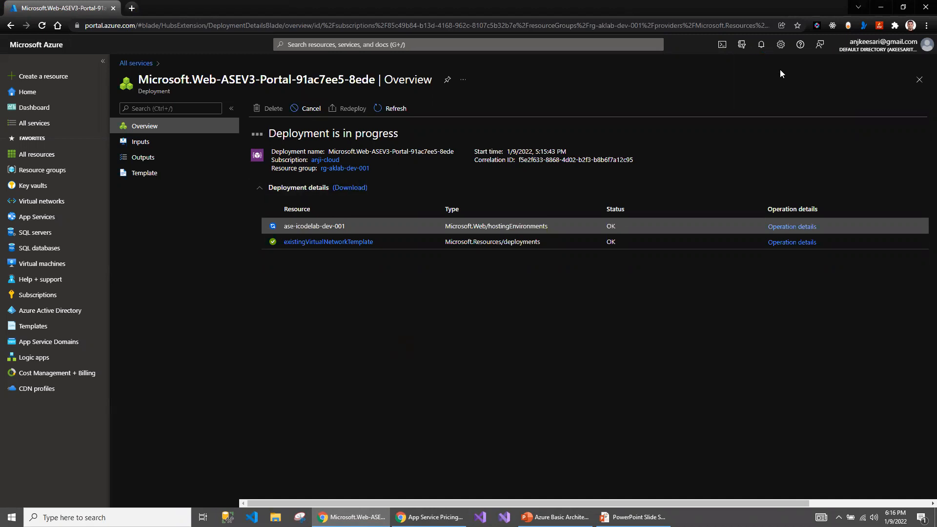
click(761, 45)
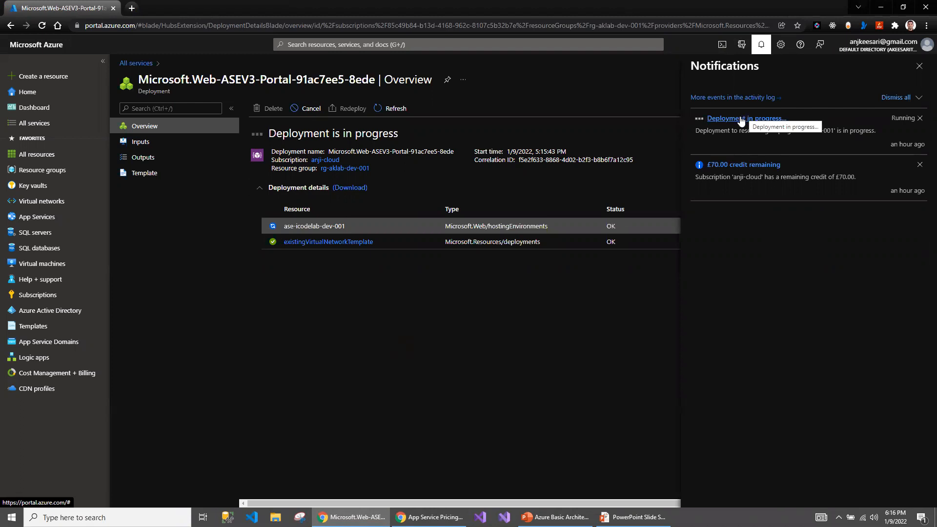
click(763, 121)
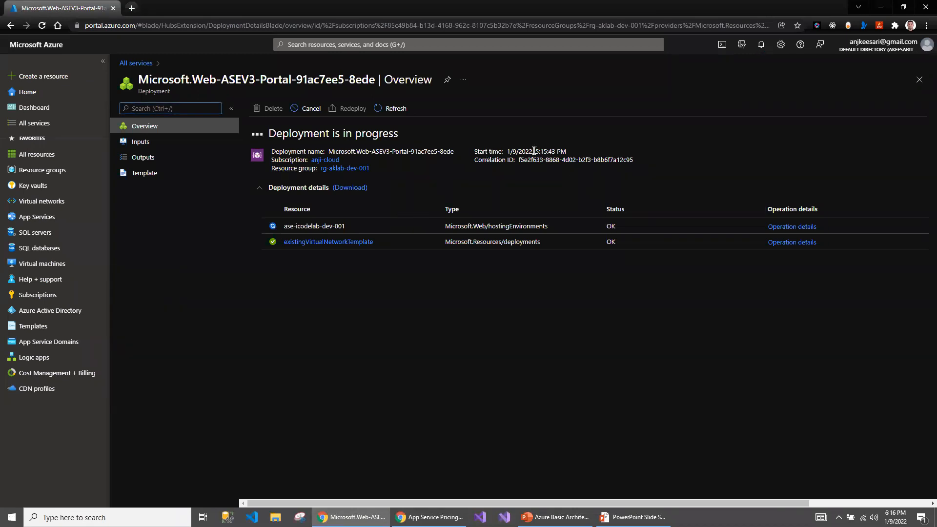
drag(534, 148, 556, 152)
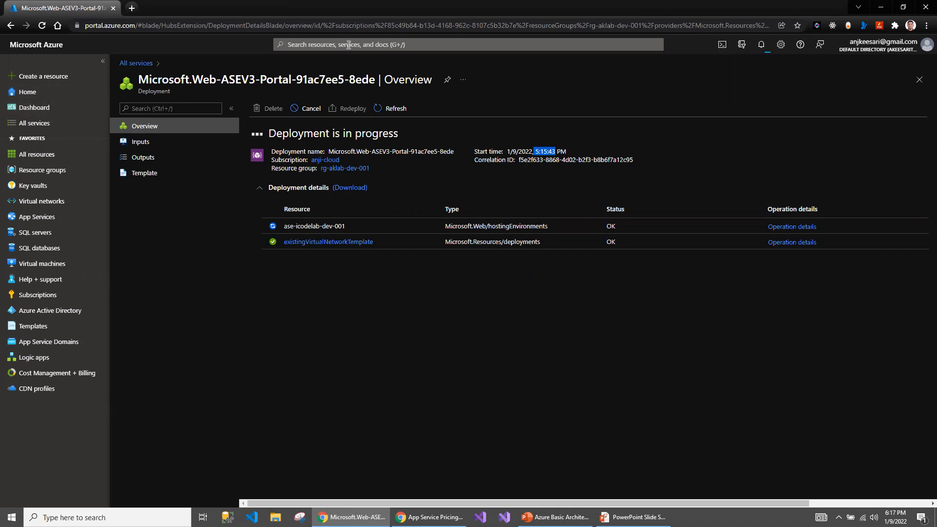
Step: Search the portal for "app service" and open the App Service Environments list to find ase-icodelab-dev-001
click(371, 44)
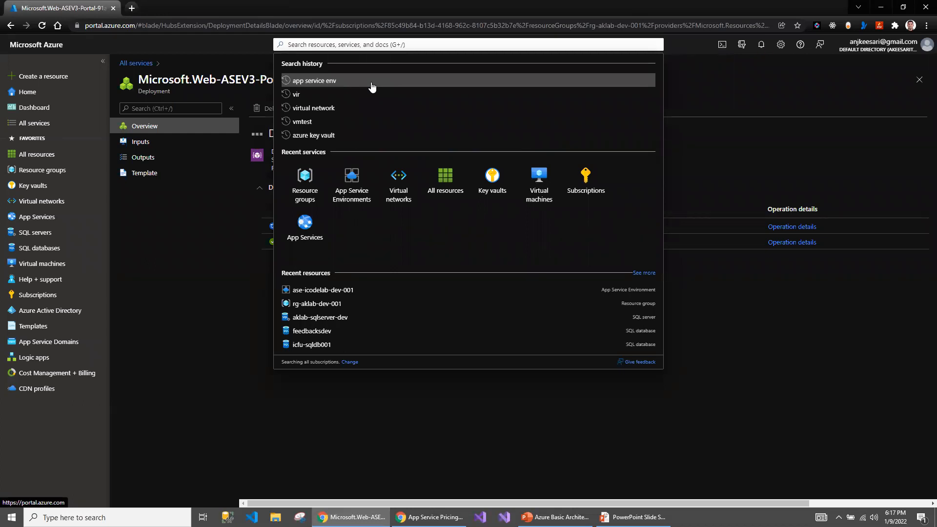
text(app service)
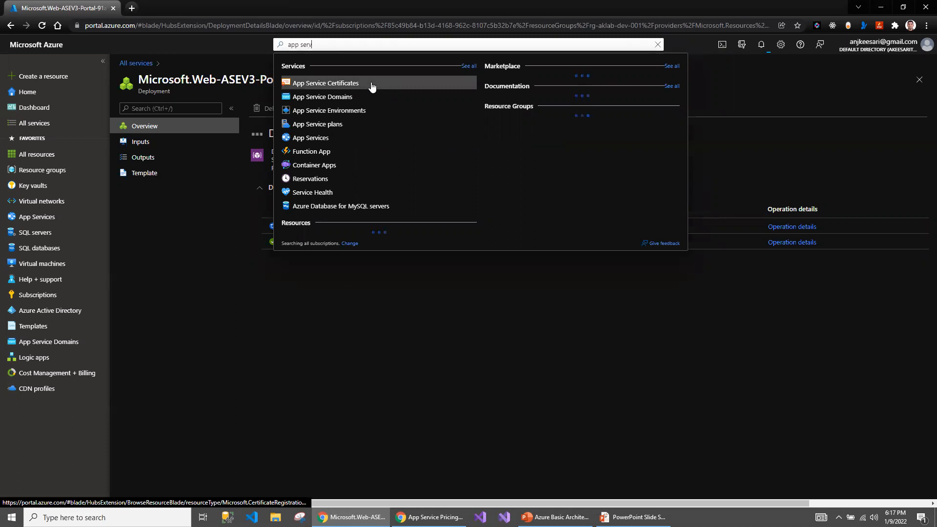
click(347, 110)
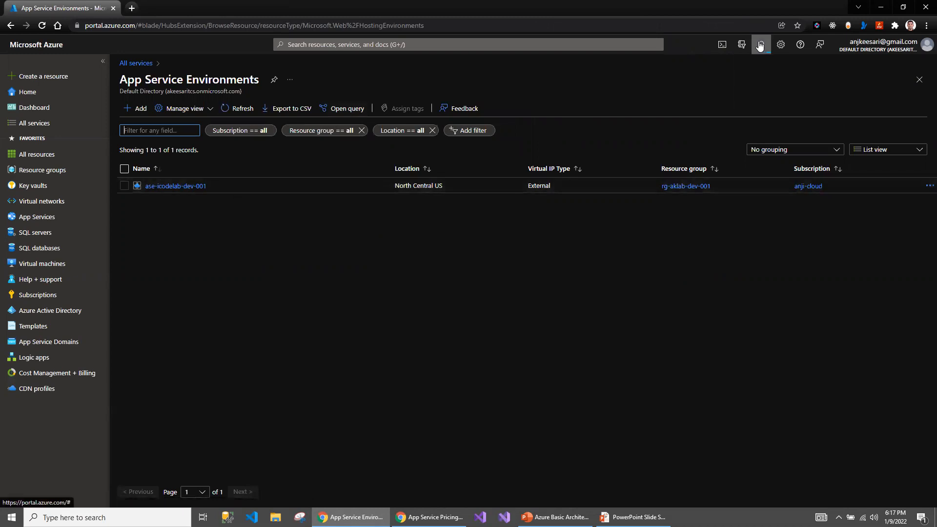
mouse_move(174, 191)
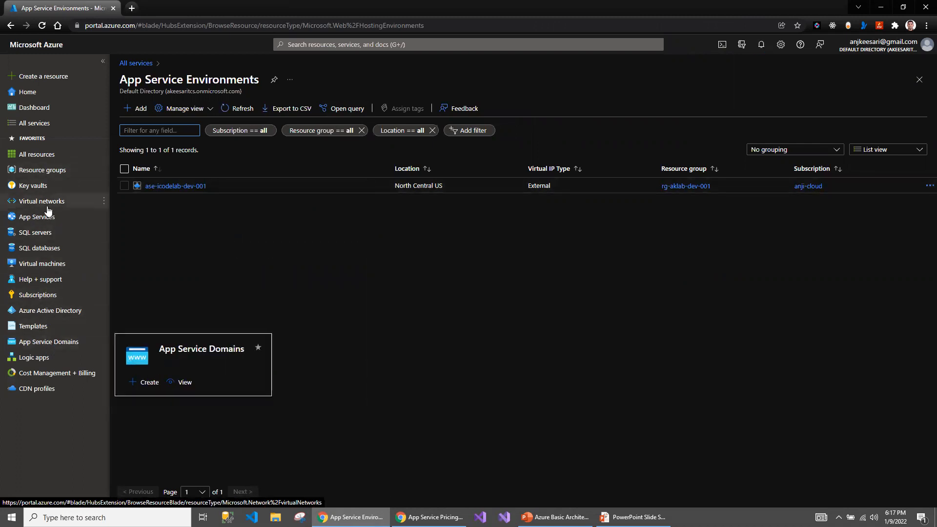
Step: Open the list of all resources and filter it by "app service e"
click(35, 156)
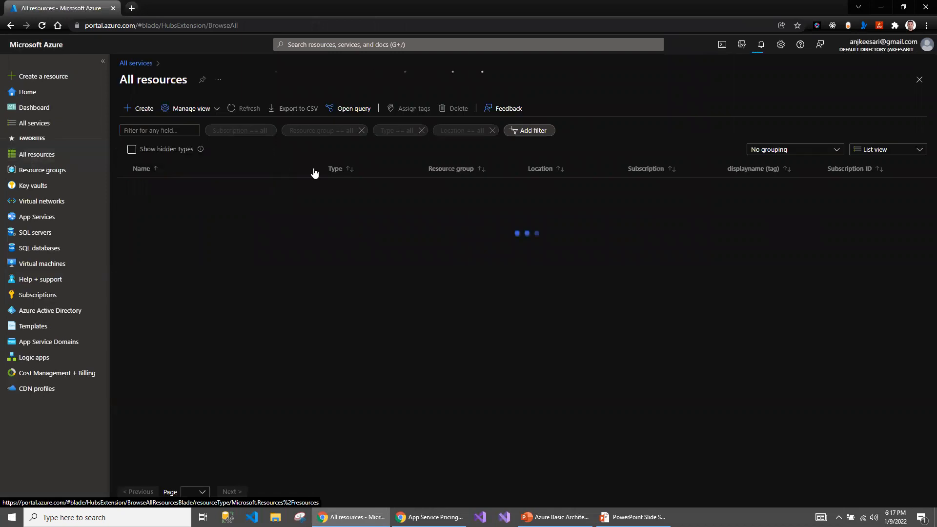
click(162, 132)
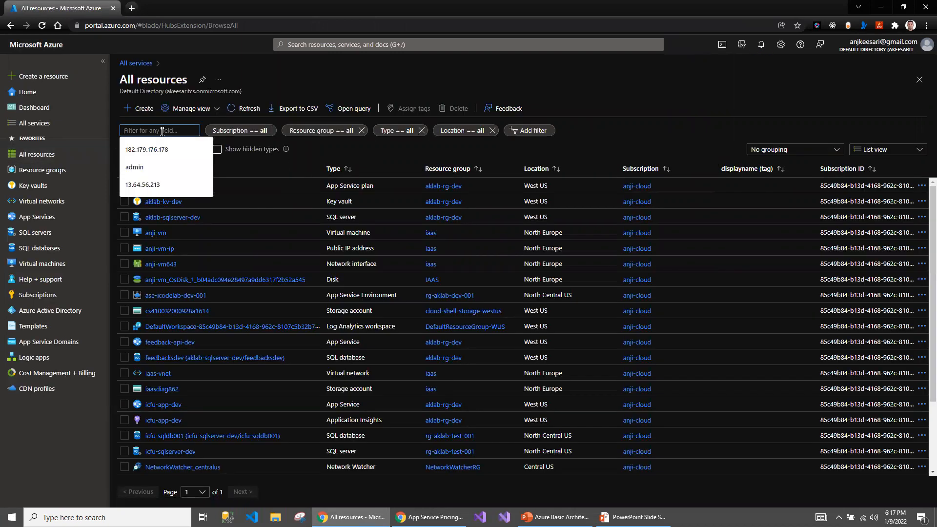
text(app service e)
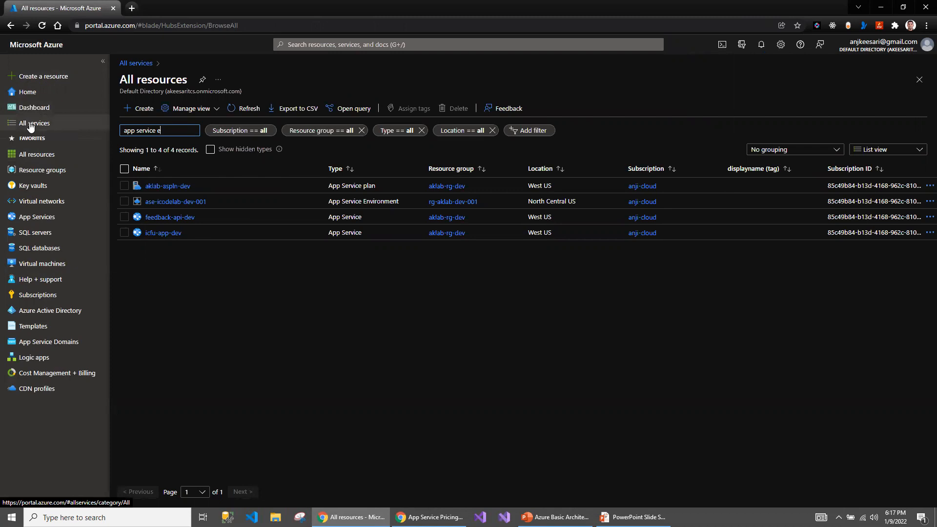
Step: Open the catalogue of all services and filter it by "app service"
click(30, 126)
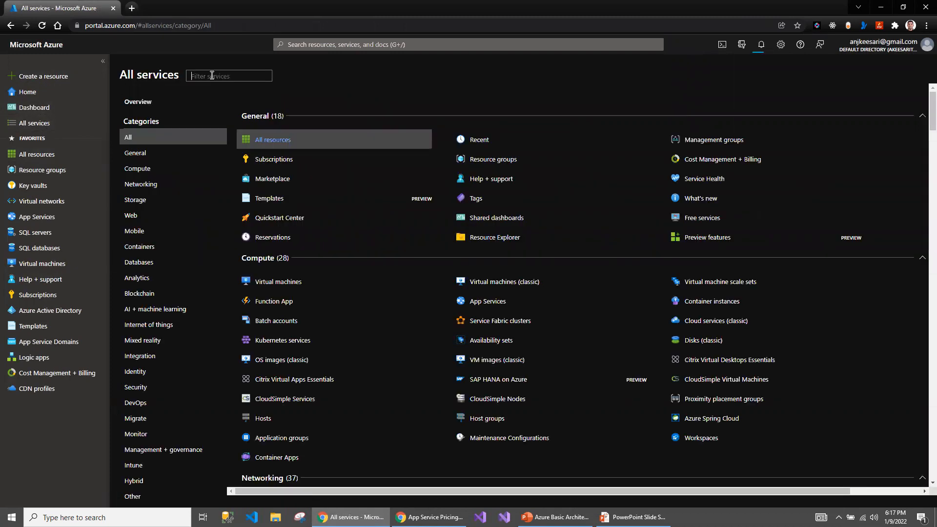
text(app service)
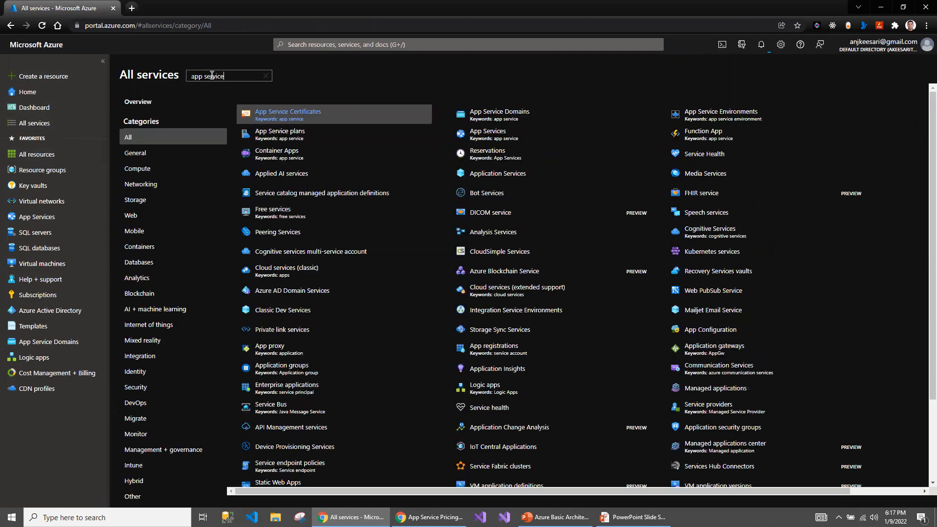
Step: Filter the services by "app service e", add App Service Environments to the favorites directly below Key vaults, and open it
text( e)
mouse_move(303, 146)
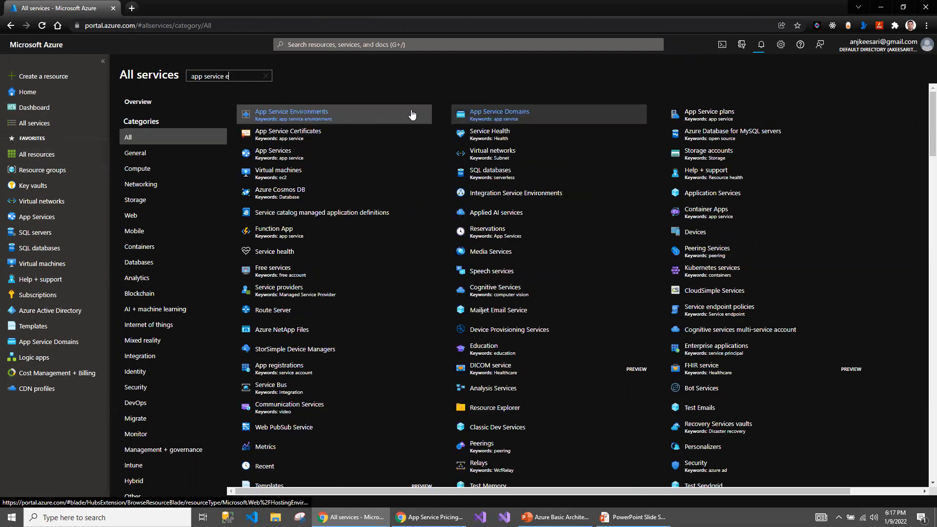
mouse_move(412, 114)
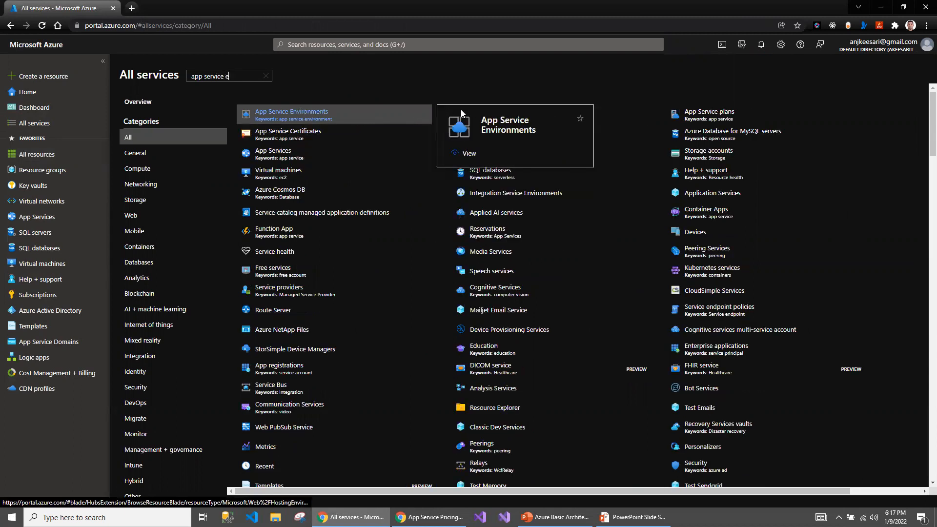
click(580, 119)
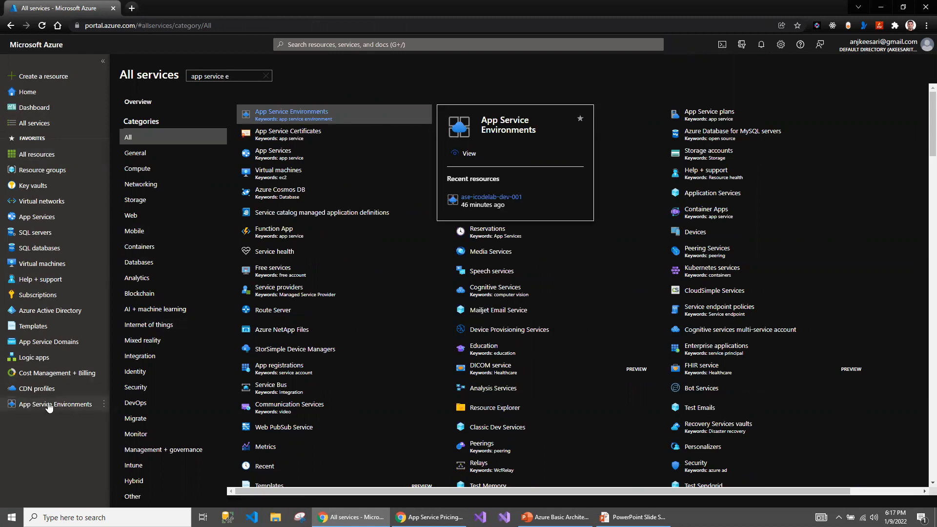
click(35, 203)
mouse_move(54, 222)
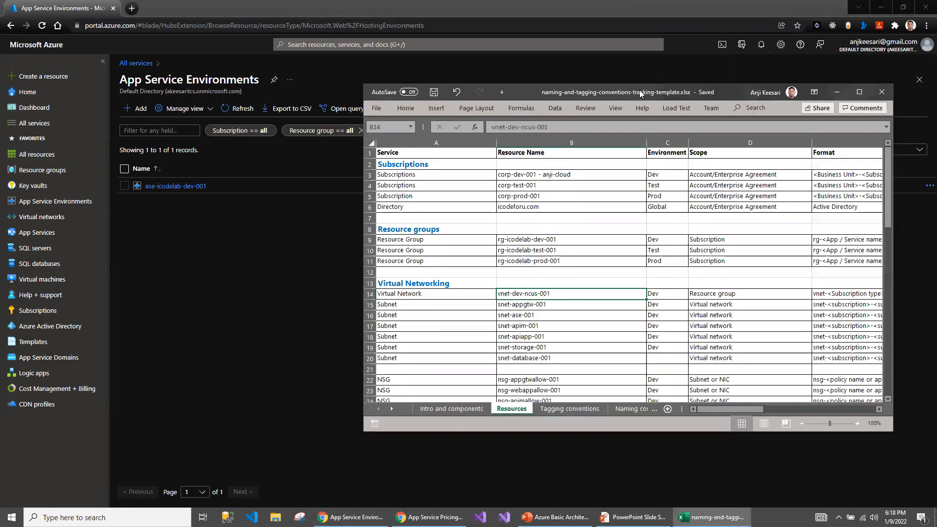
Step: Copy the App Service environment - webtier resource name from the PaaS Services section of naming-and-tagging-conventions-tracking-template.xlsx and return to the Azure portal
double_click(639, 91)
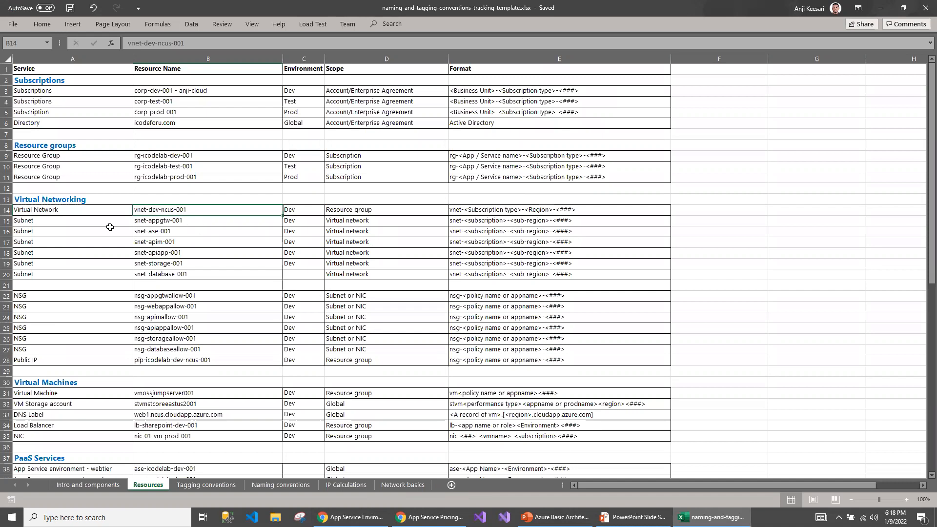
scroll(70, 357, down, 5)
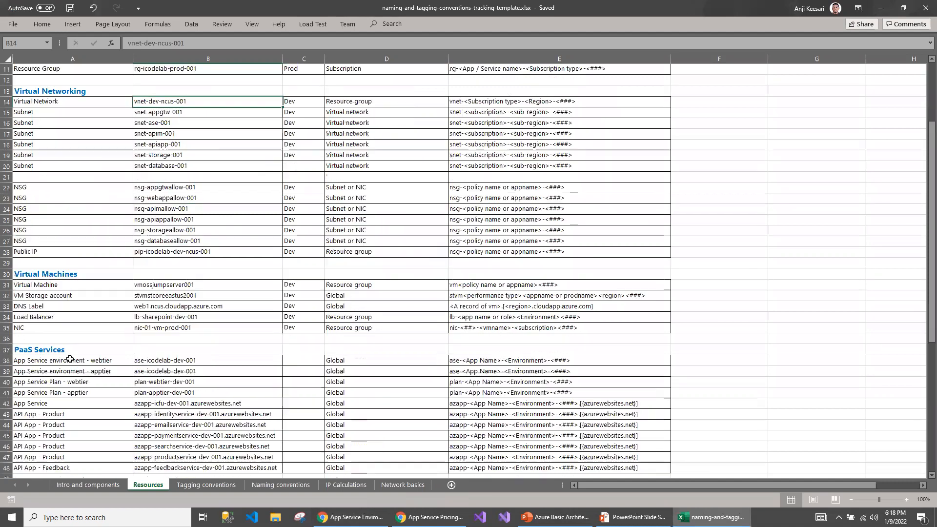
click(146, 306)
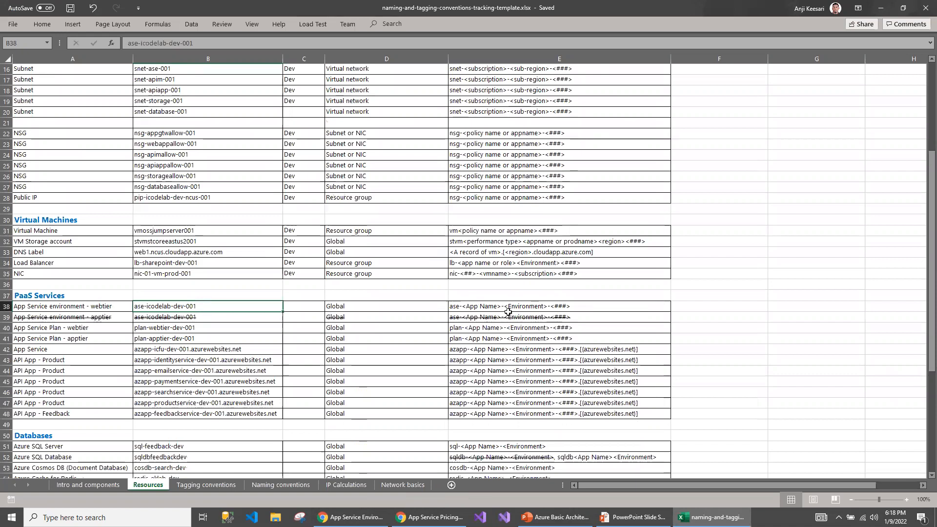
triple_click(205, 306)
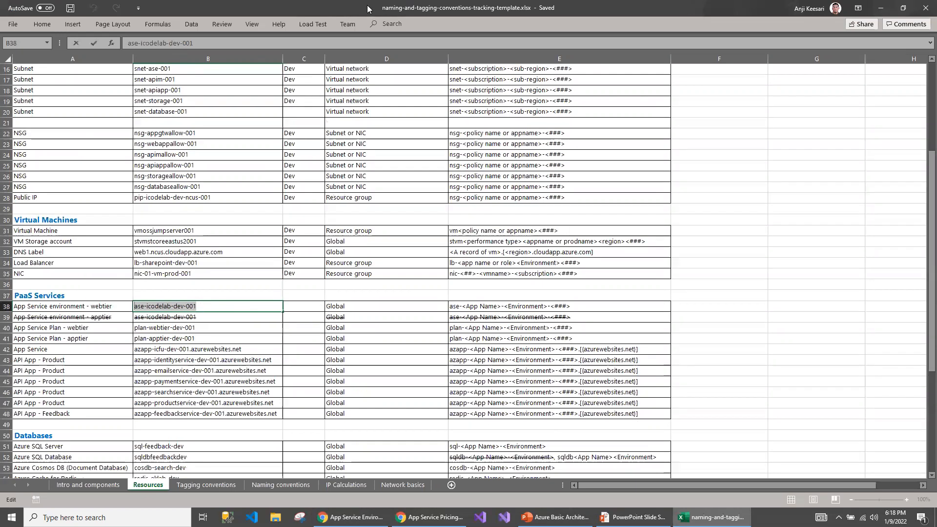
key(alt+Tab)
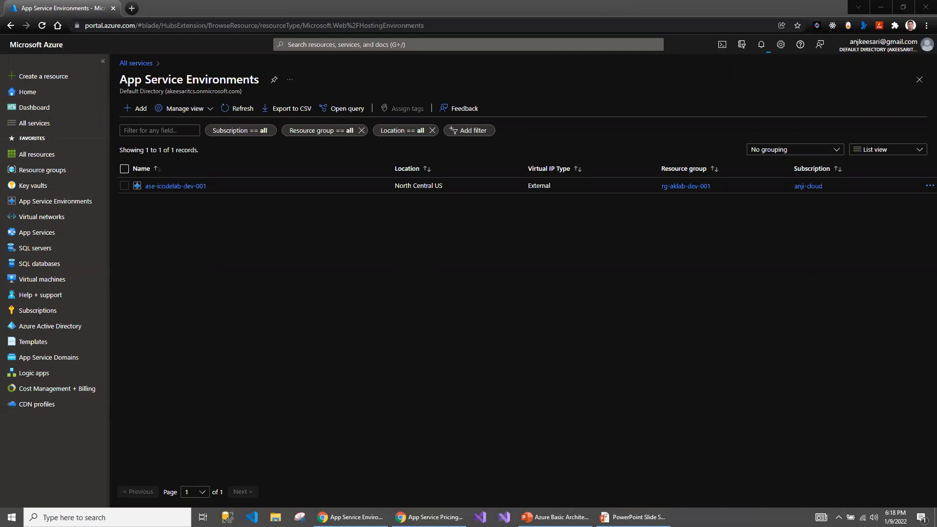
Step: Start creating a new App Service Environment v3 and assign it to the existing resource group rg-aklab-dev-001
click(133, 107)
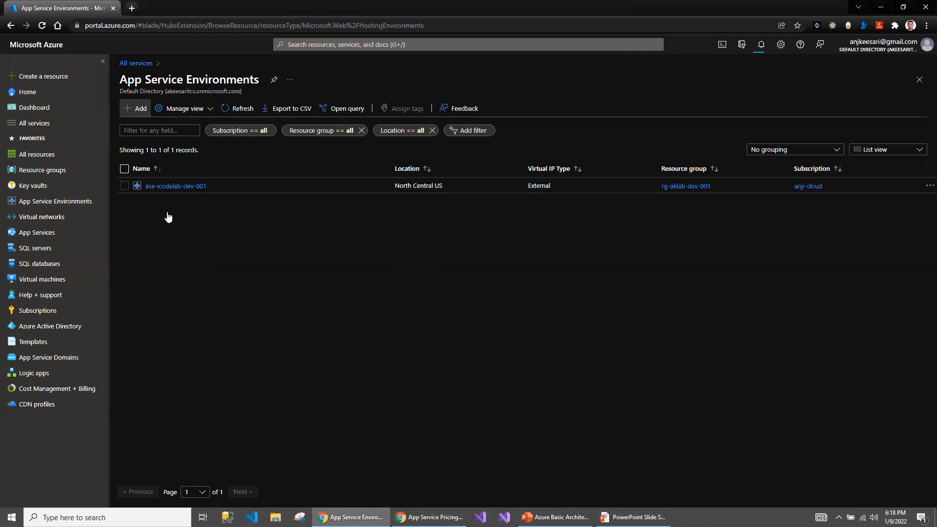
click(136, 109)
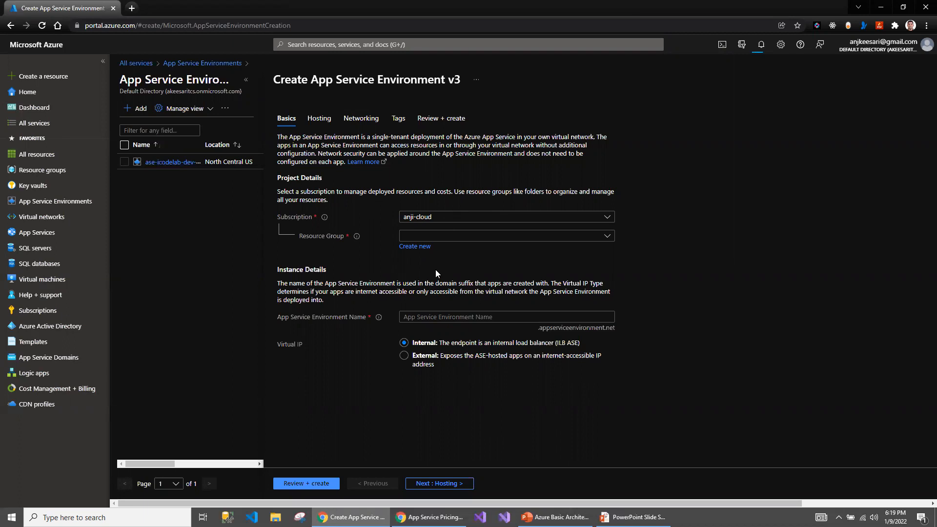
click(422, 247)
click(562, 241)
click(607, 236)
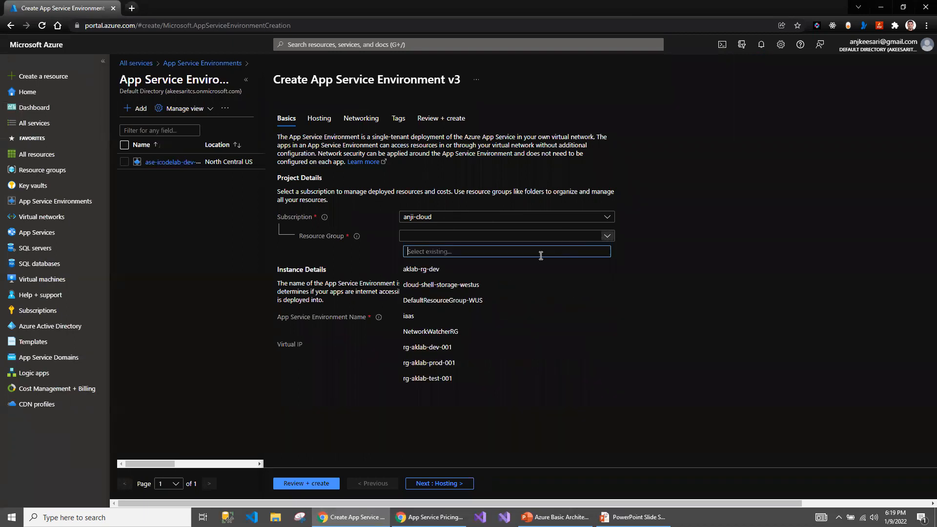
click(409, 350)
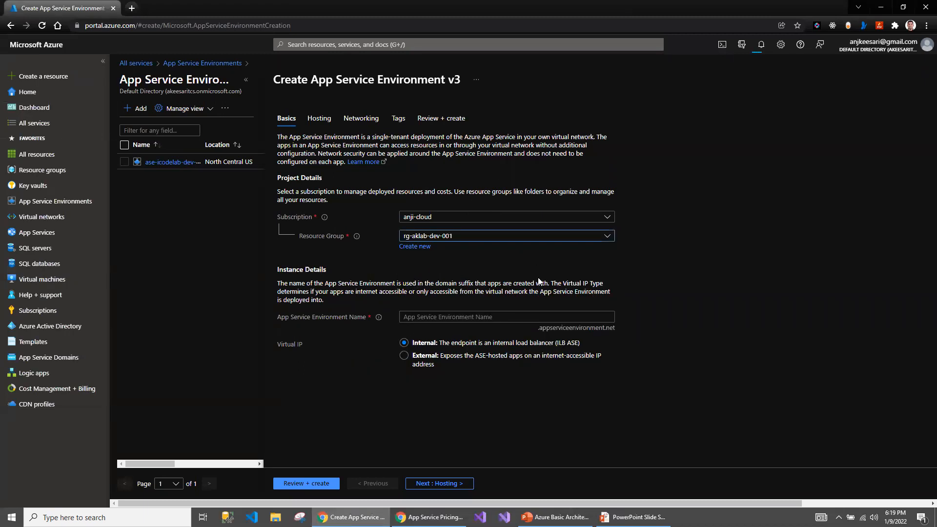
Step: Name the App Service Environment ase-icodelab-dev-002, based on the copied resource name
click(417, 318)
click(421, 324)
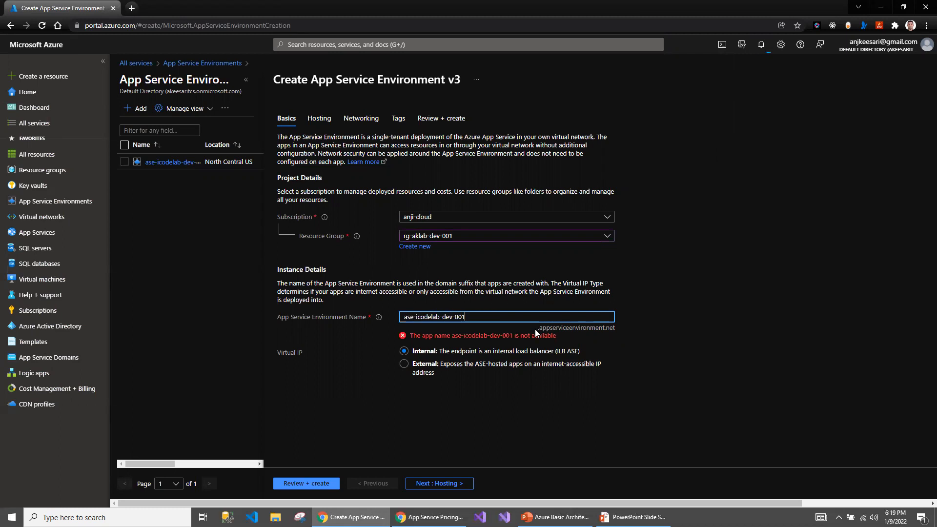
key(BackSpace)
text(2)
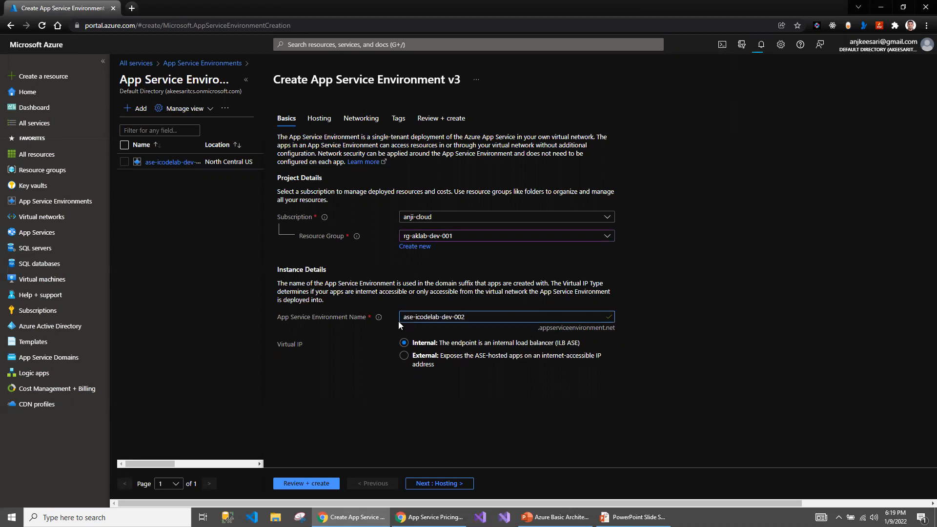
click(541, 332)
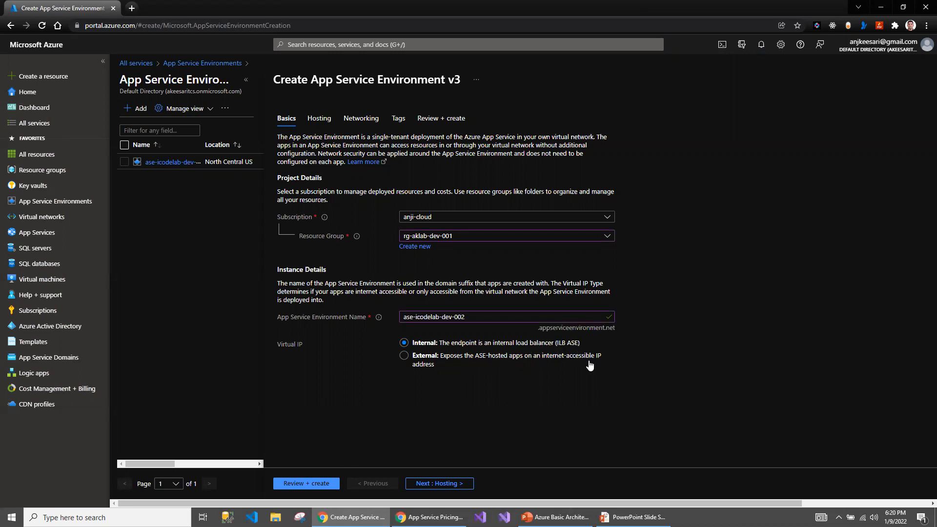
Step: Set the virtual IP to External and continue to the hosting settings
click(415, 366)
click(419, 343)
click(423, 359)
click(427, 484)
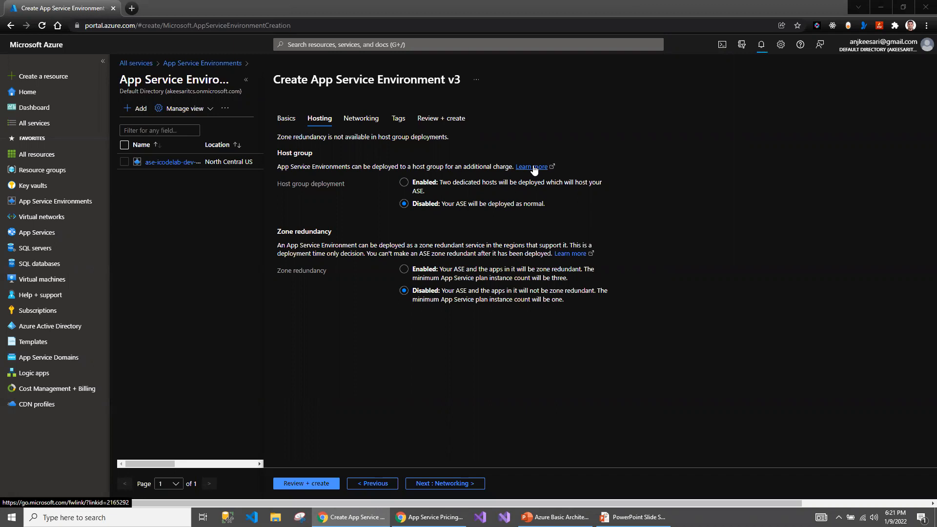
Step: Open the host group documentation in a separate browser tab, skim the App Service Environment creation article, and return to the portal
right_click(533, 168)
click(561, 174)
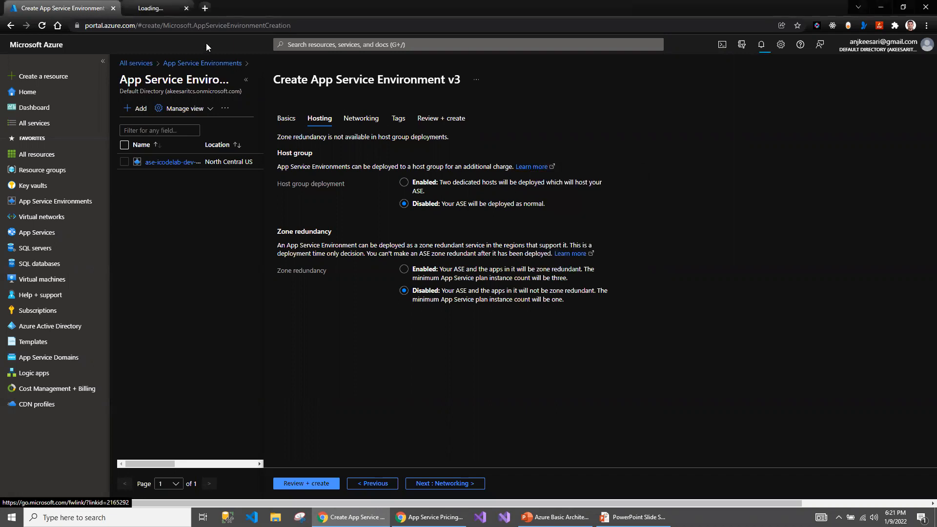
click(180, 10)
scroll(397, 302, down, 10)
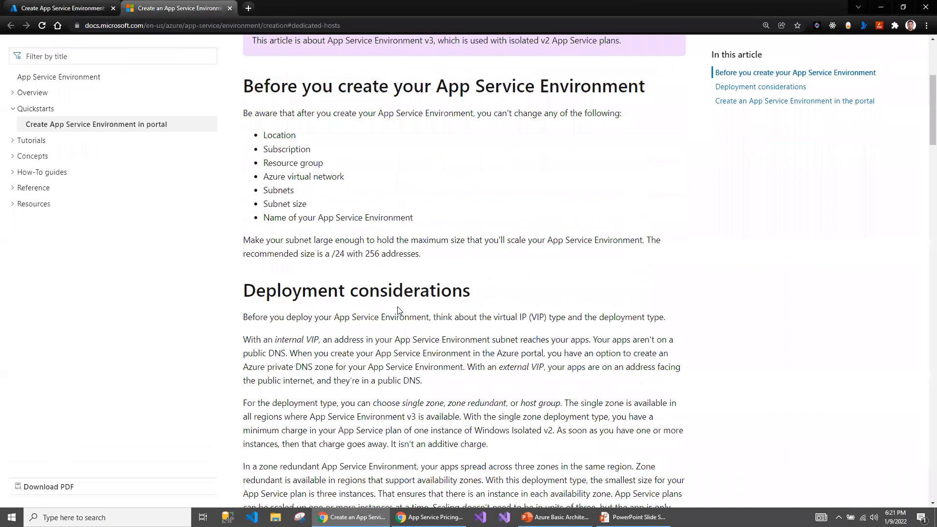
scroll(398, 310, down, 12)
scroll(397, 310, up, 4)
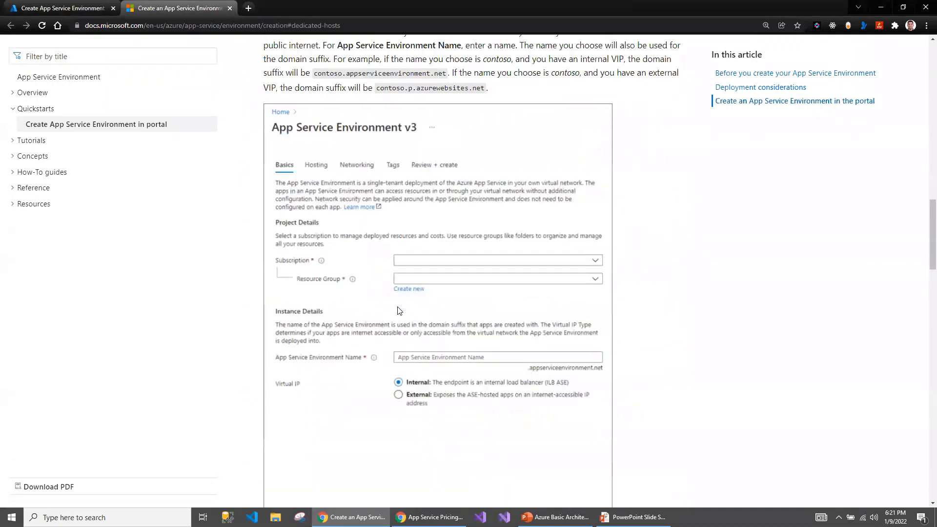
click(74, 8)
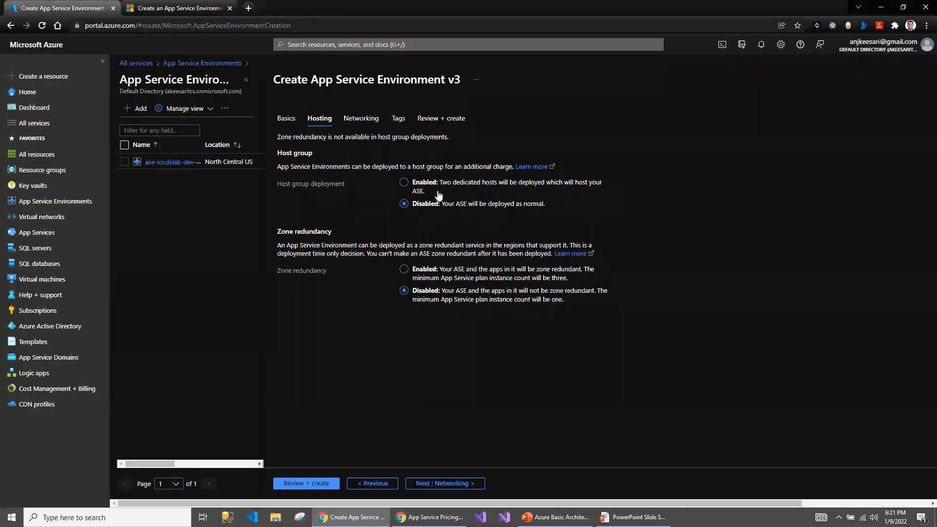
Step: Try enabling host group deployment and zone redundancy one after the other, setting each back to Disabled
click(408, 184)
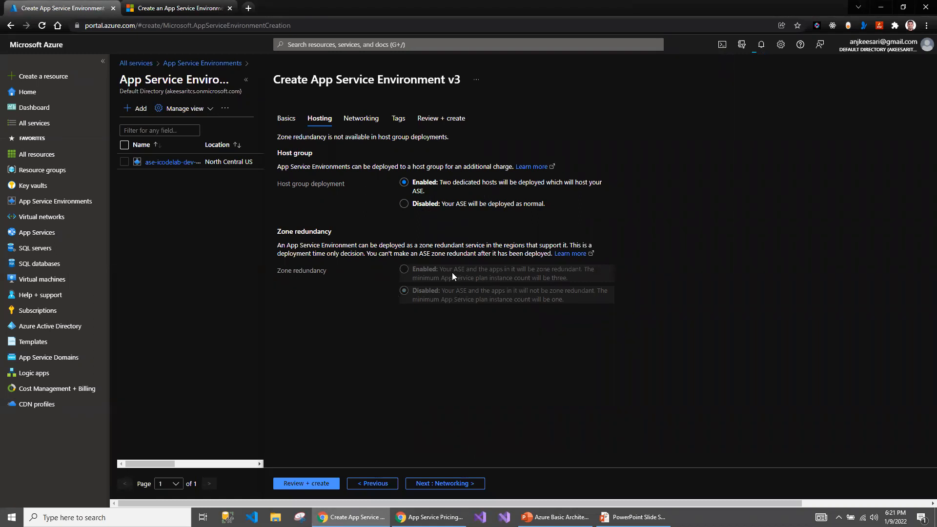
click(407, 206)
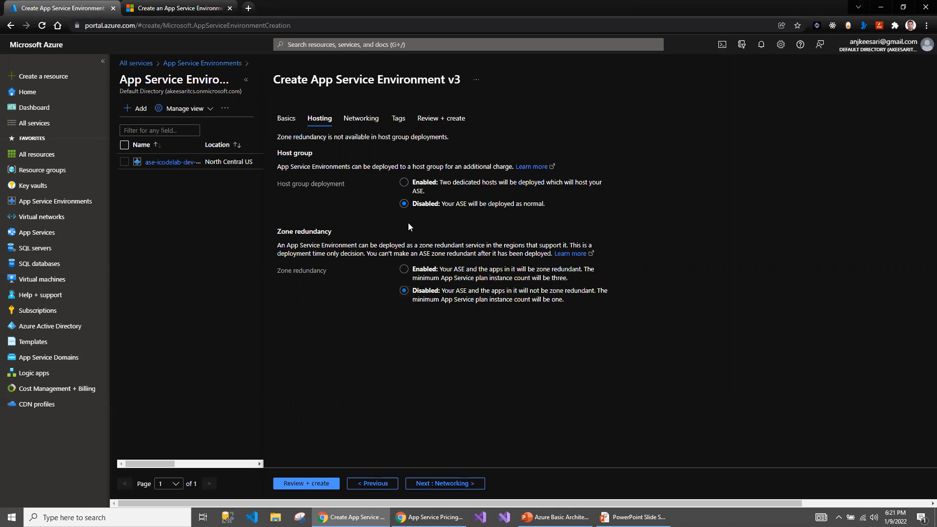
click(403, 276)
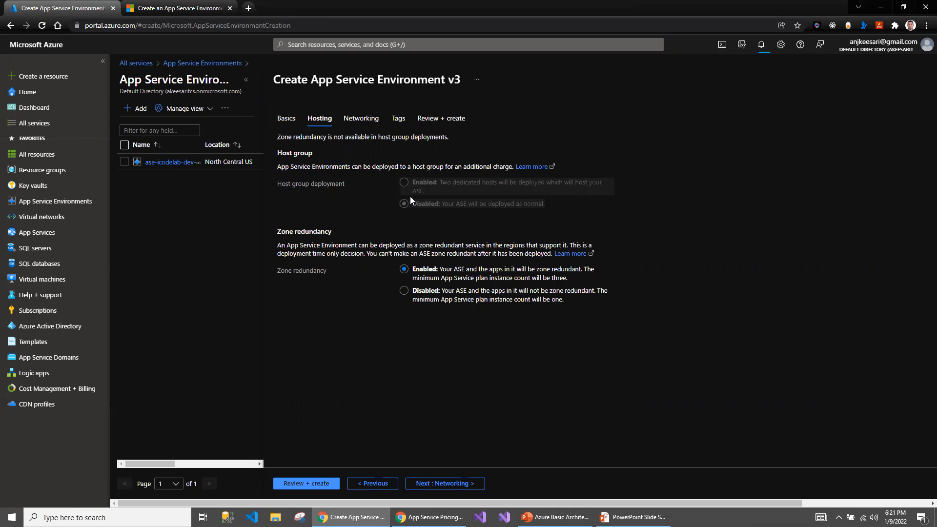
click(408, 296)
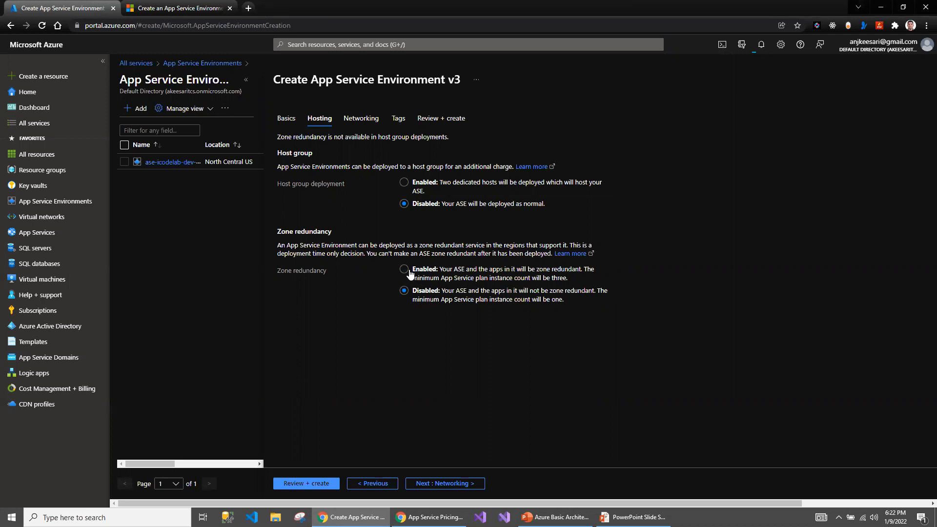
Step: Continue to the networking settings and select vnet-dev-ncus-001 as the virtual network
click(435, 484)
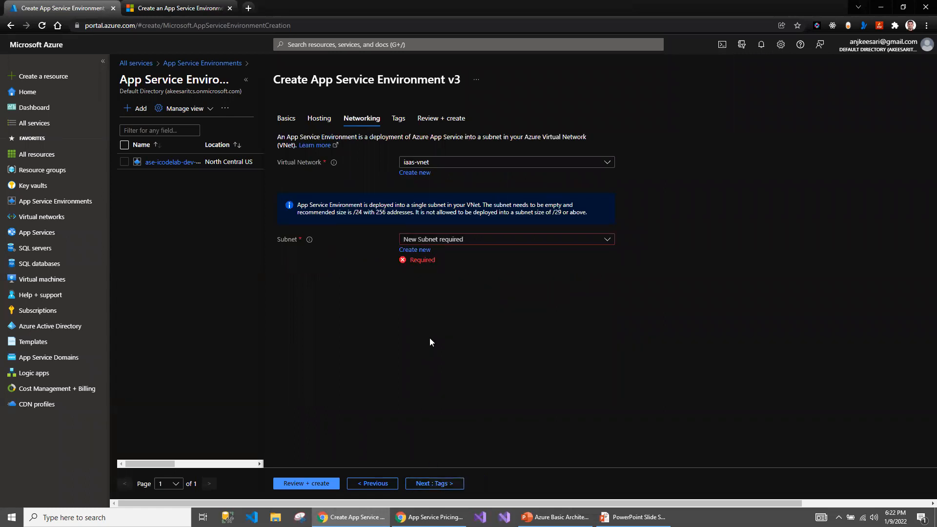
click(424, 163)
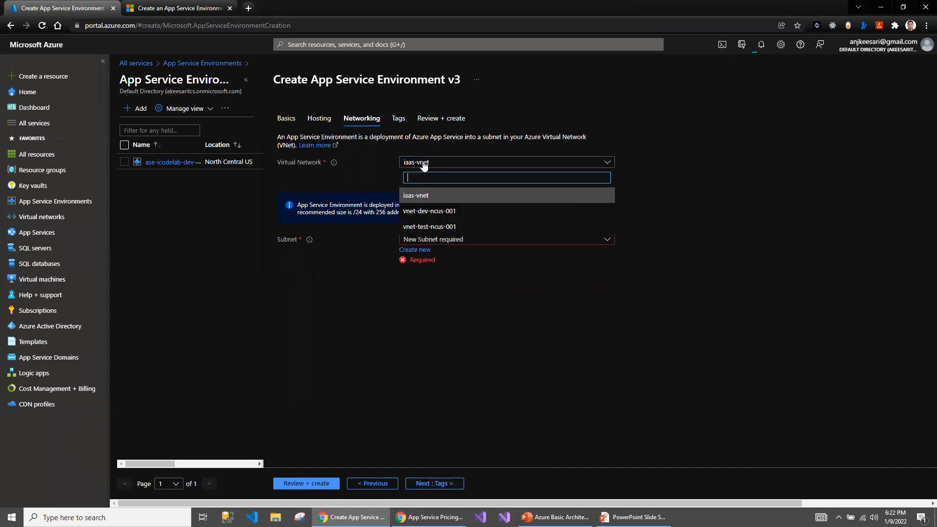
click(437, 214)
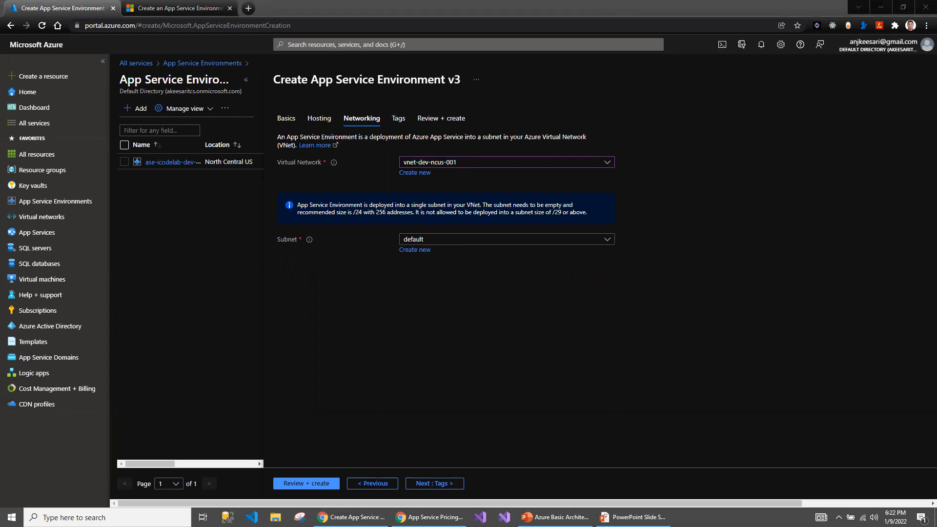
Step: Create a new subnet named snet-ase-002 with address block 10.1.9.0/24 for the App Service Environment
click(415, 249)
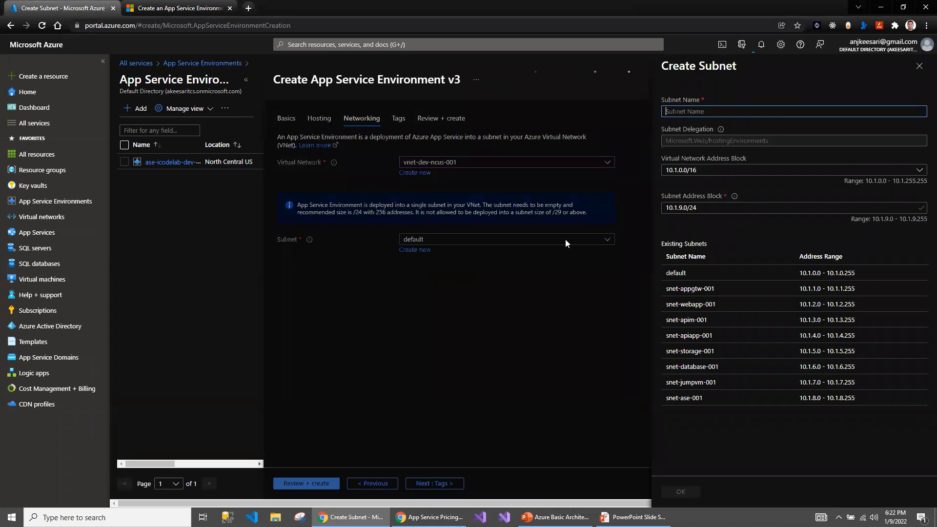
text(snet-ase-001)
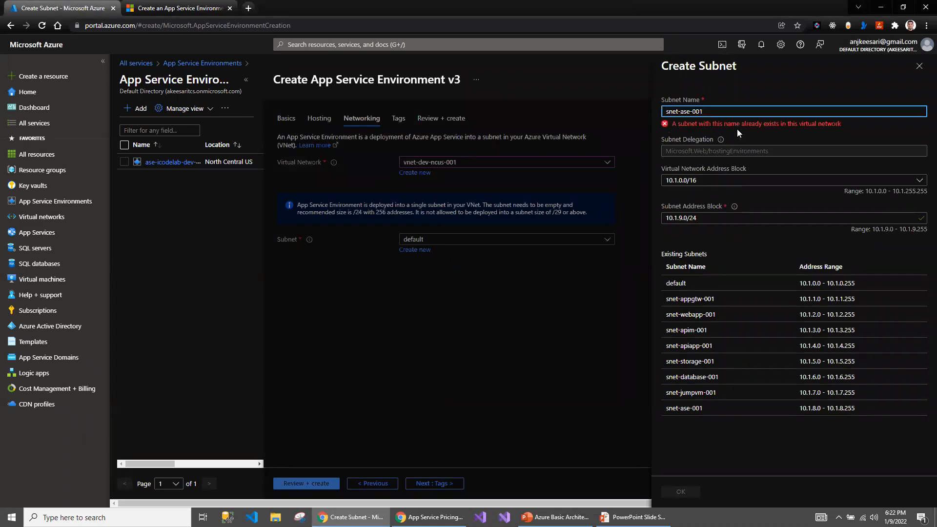
key(BackSpace)
text(2)
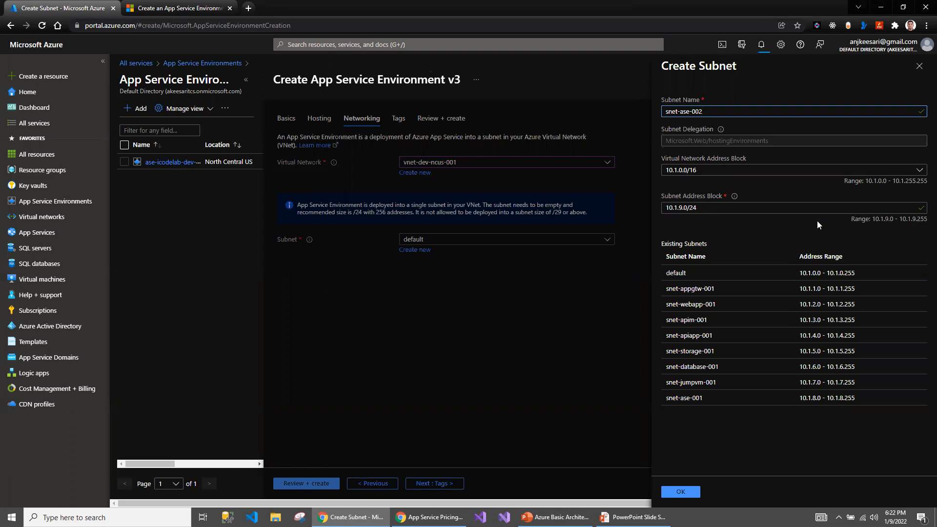
click(683, 492)
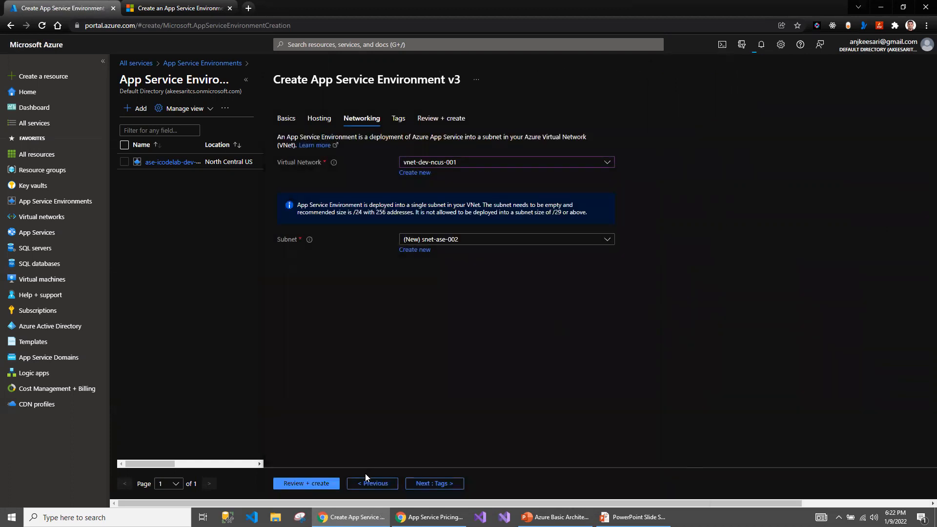
Step: Skip the tags and open the final review to check the configured ASE details
click(433, 485)
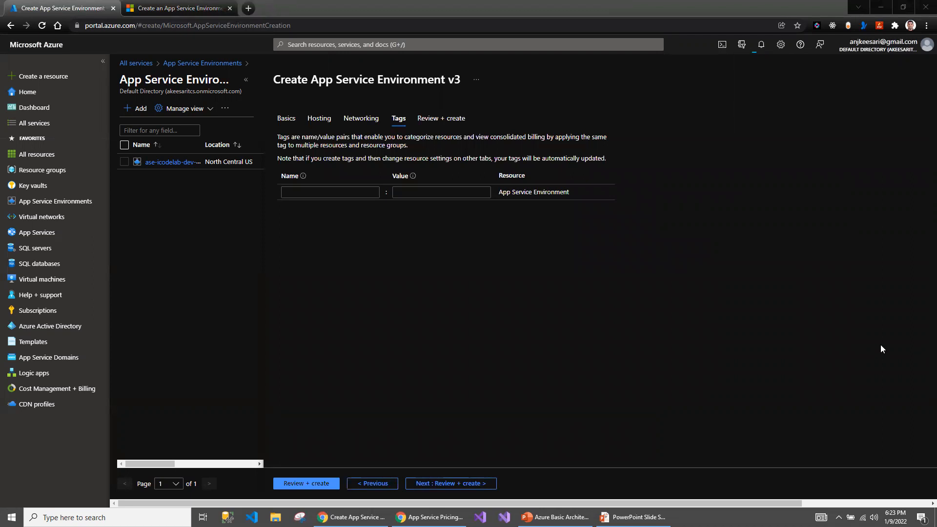
click(453, 484)
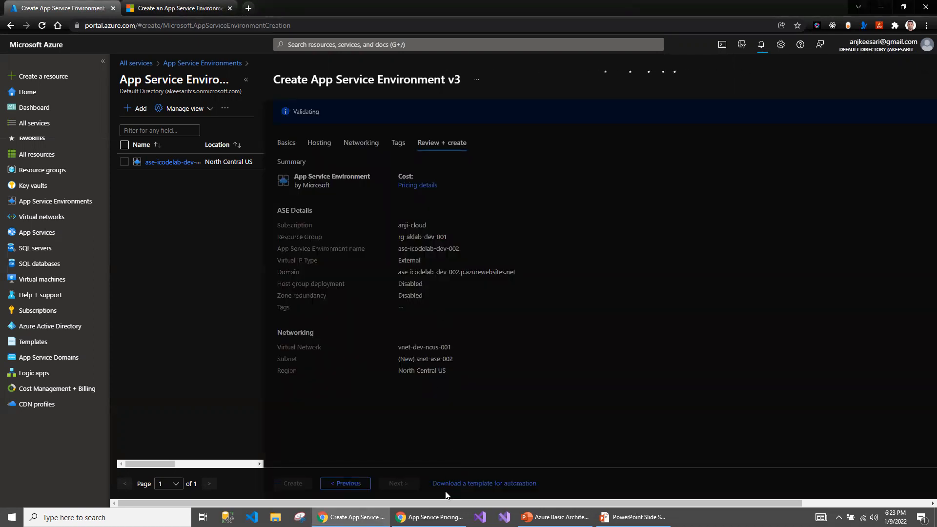
drag(394, 199, 490, 281)
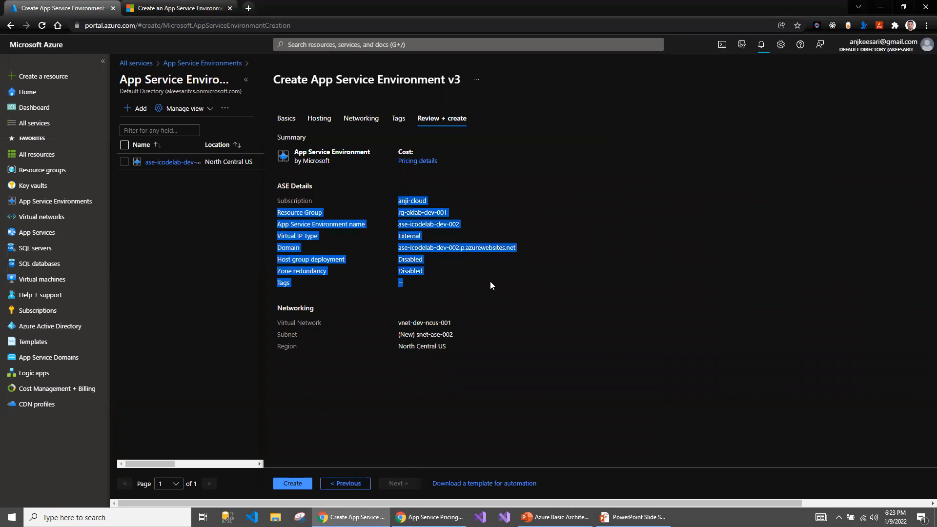
Step: Highlight the host group deployment and zone redundancy entries in the ASE details of the review summary
click(383, 268)
drag(278, 259, 434, 271)
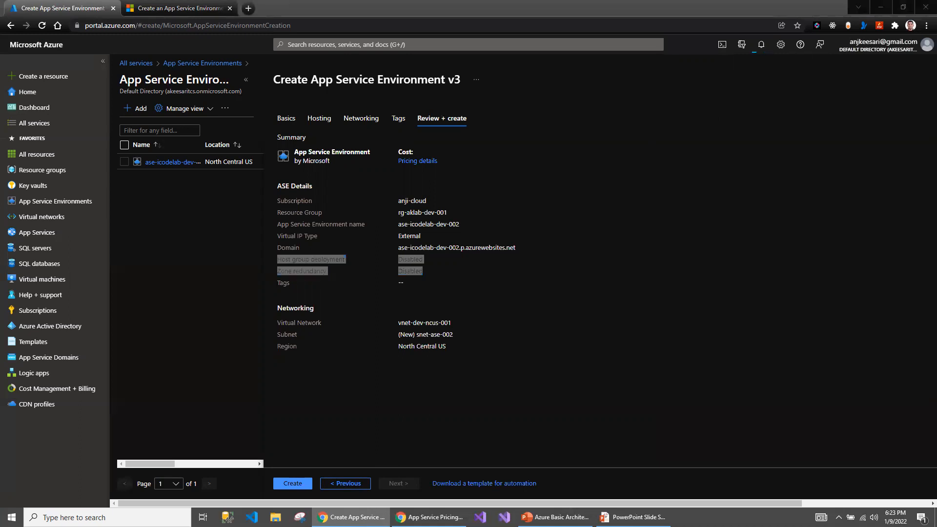
drag(936, 109, 493, 109)
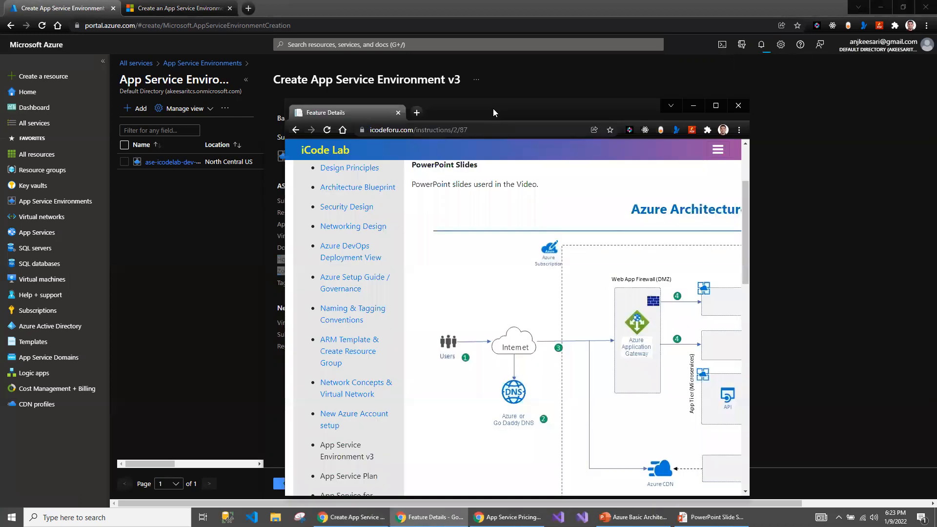
double_click(521, 113)
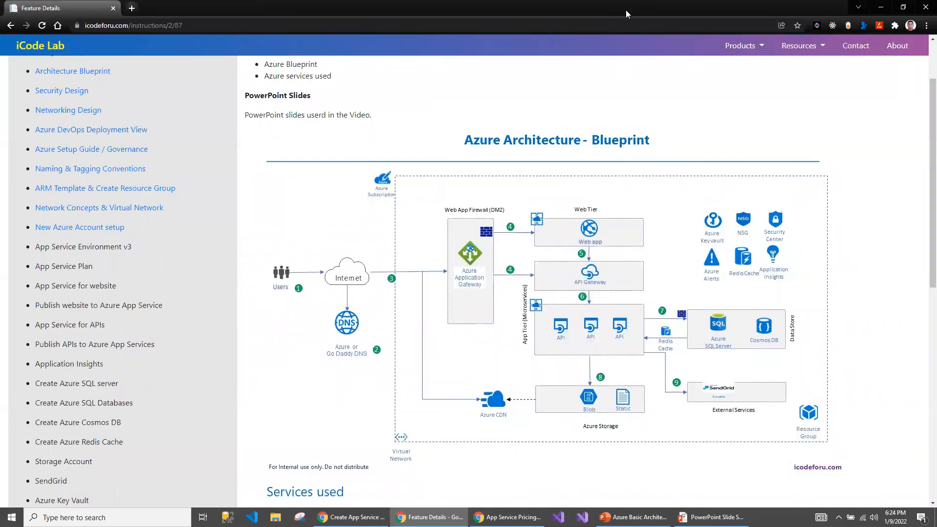
drag(626, 10, 936, 49)
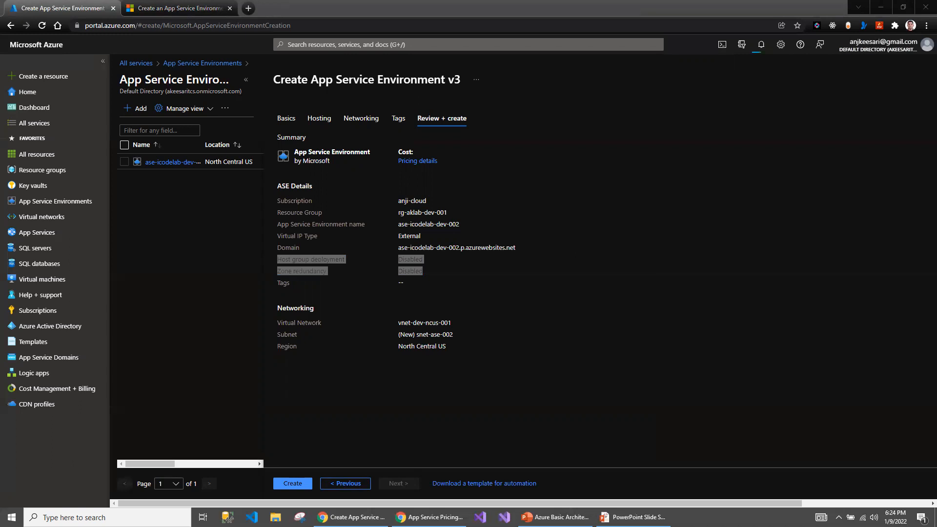
Step: Switch to the iCode Lab website in a maximized window and go through the Azure Reference Architecture Guide overview to the home page
drag(936, 115, 609, 116)
double_click(609, 116)
scroll(269, 154, up, 2)
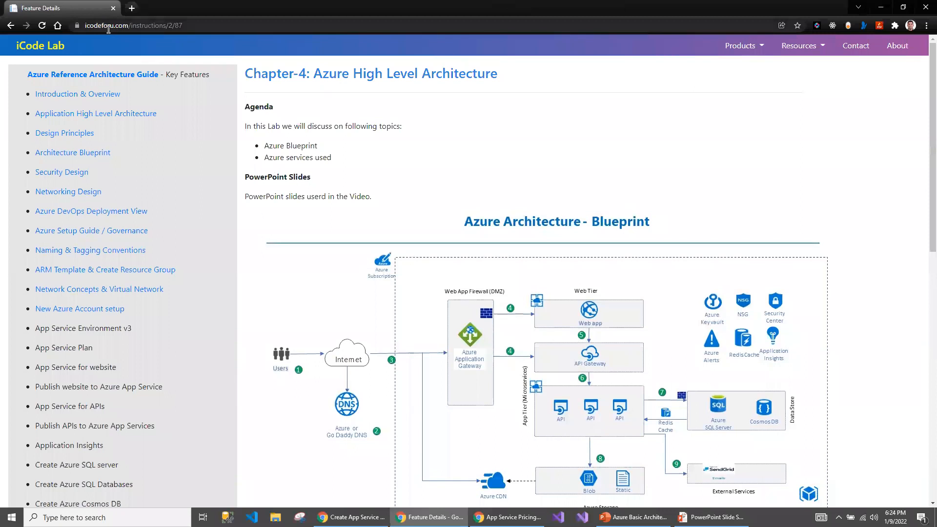
click(69, 75)
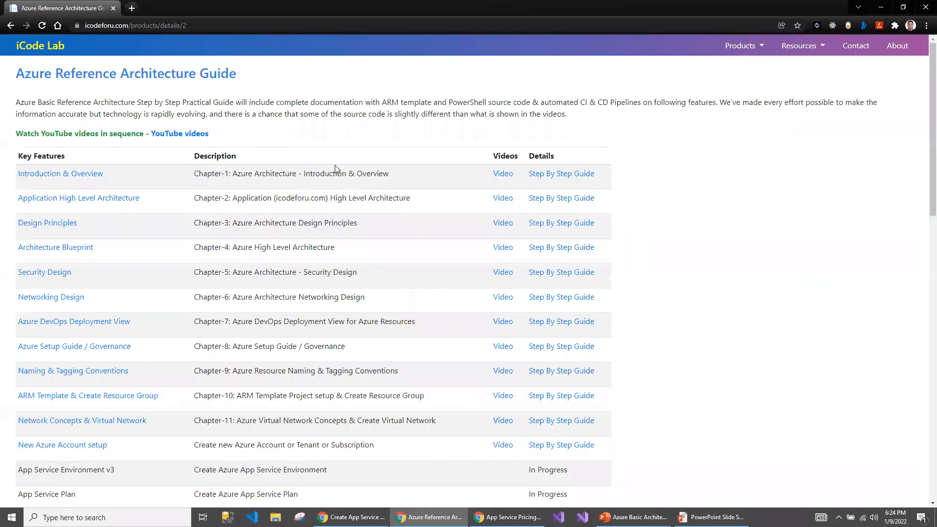
click(48, 47)
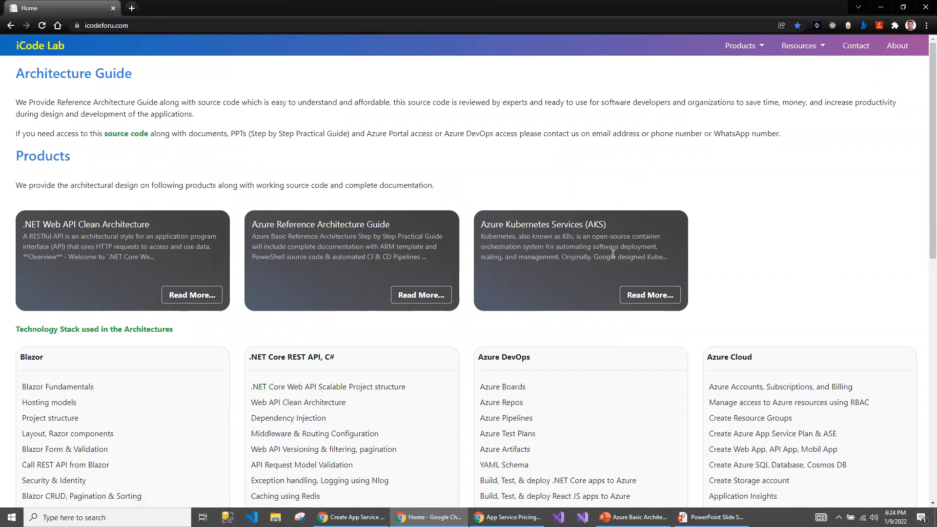
Step: Highlight the product titles .NET Web API Clean Architecture, Azure Reference Architecture Guide and Azure Kubernetes Services (AKS) one after another
drag(25, 224, 138, 224)
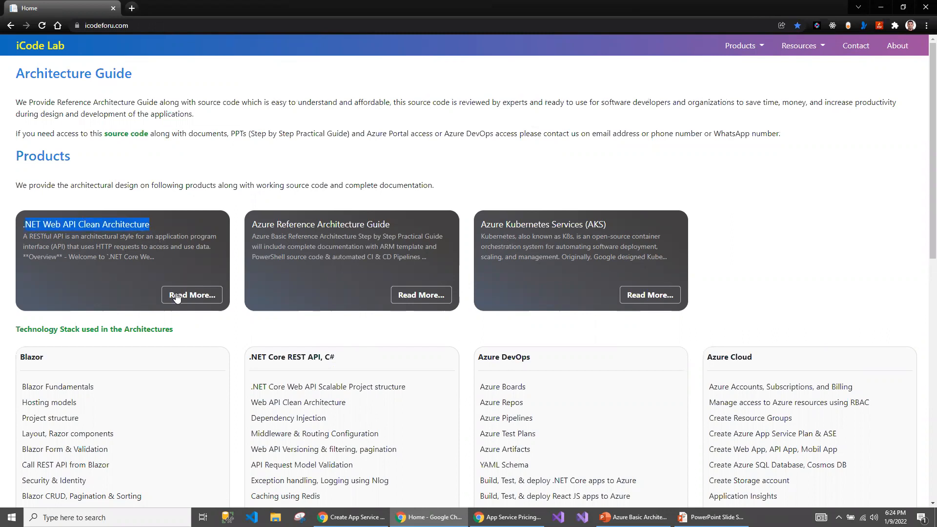
drag(258, 224, 391, 228)
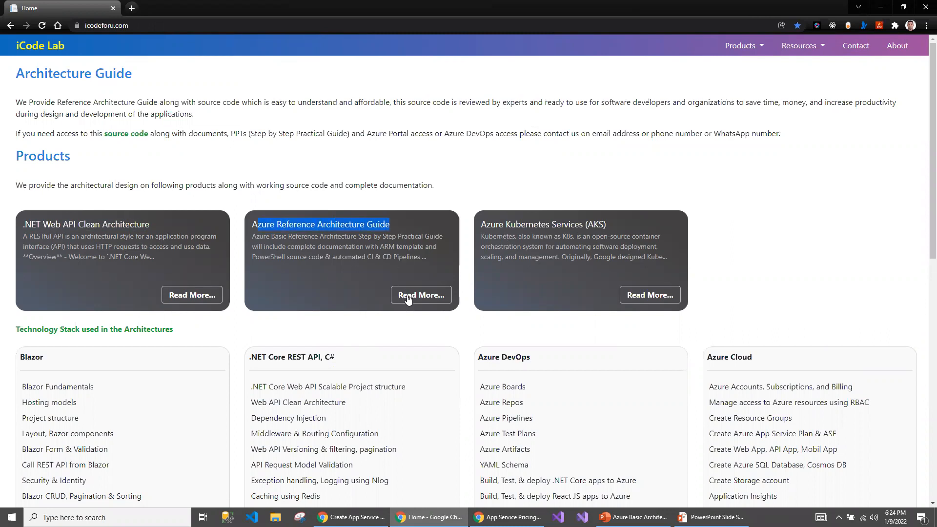
drag(497, 224, 610, 229)
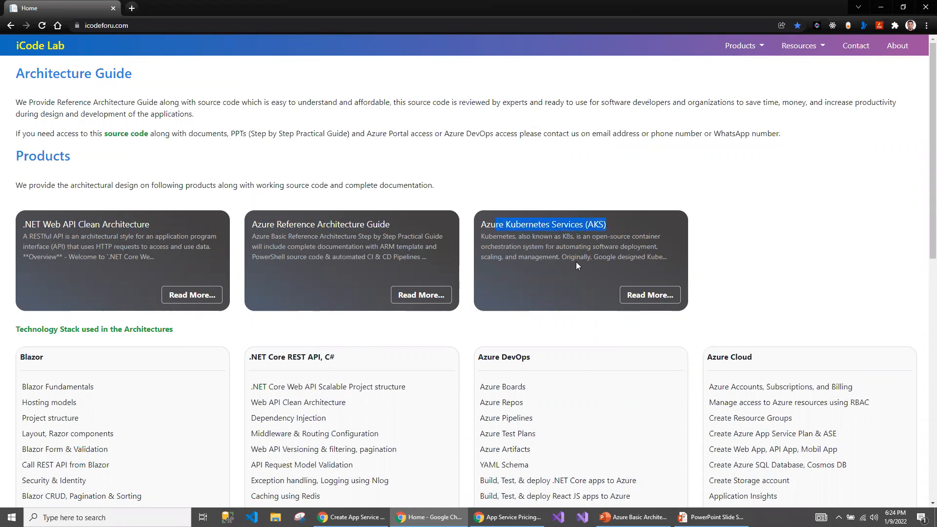
Step: Open the Azure Reference Architecture Guide product and look through its full list of chapters and features
click(442, 300)
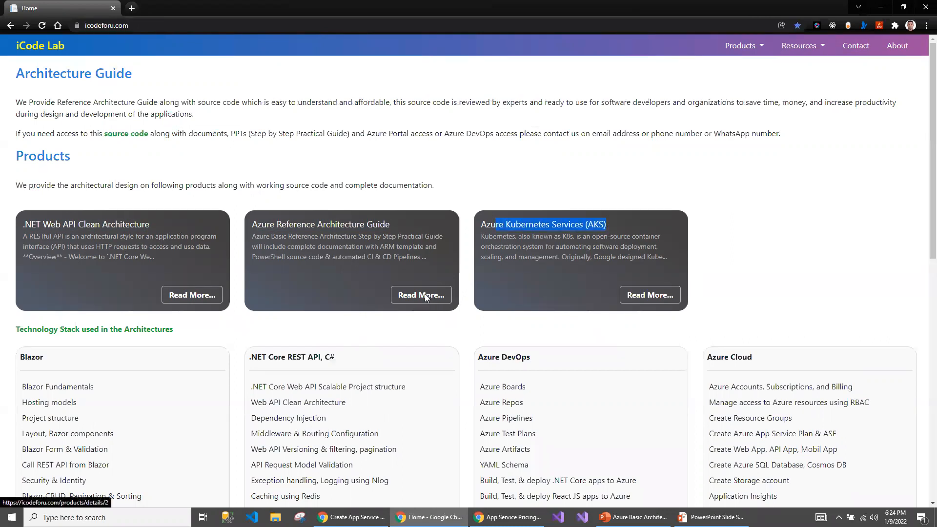
scroll(419, 300, down, 2)
scroll(419, 299, up, 2)
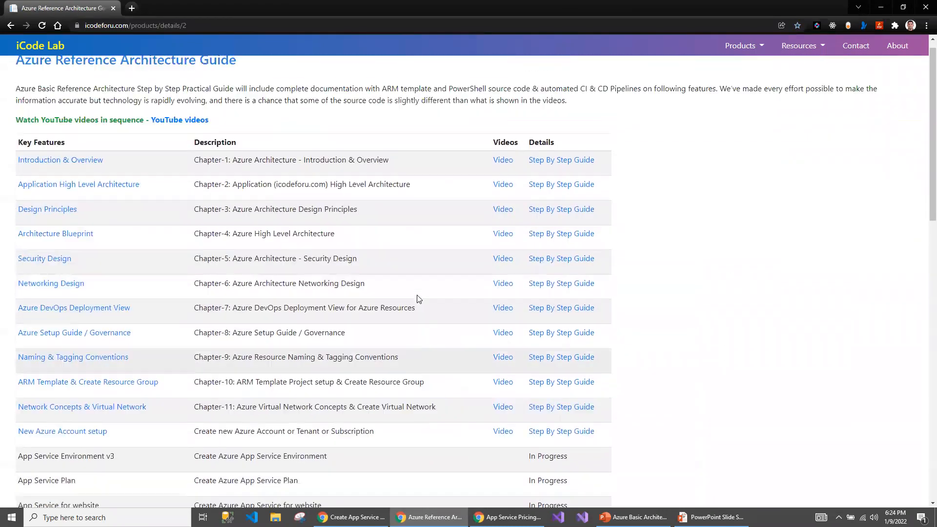
scroll(251, 271, down, 10)
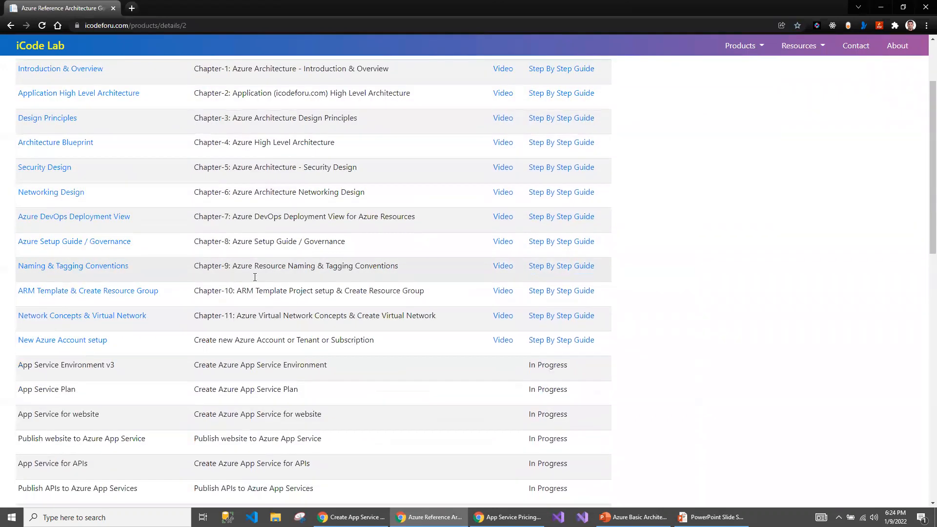
scroll(254, 281, down, 4)
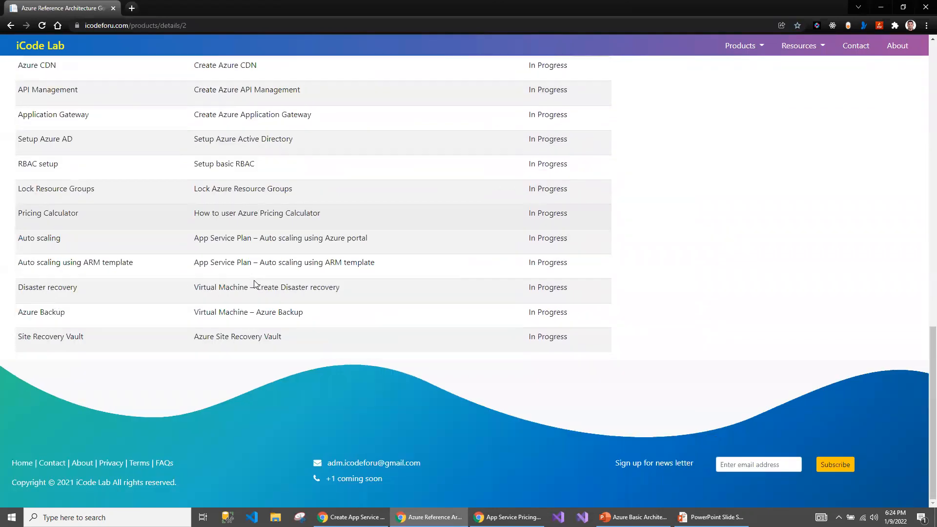
scroll(254, 283, up, 15)
Step: Open the step-by-step guide for Chapter-1, Introduction & Overview, and look through its content
click(561, 174)
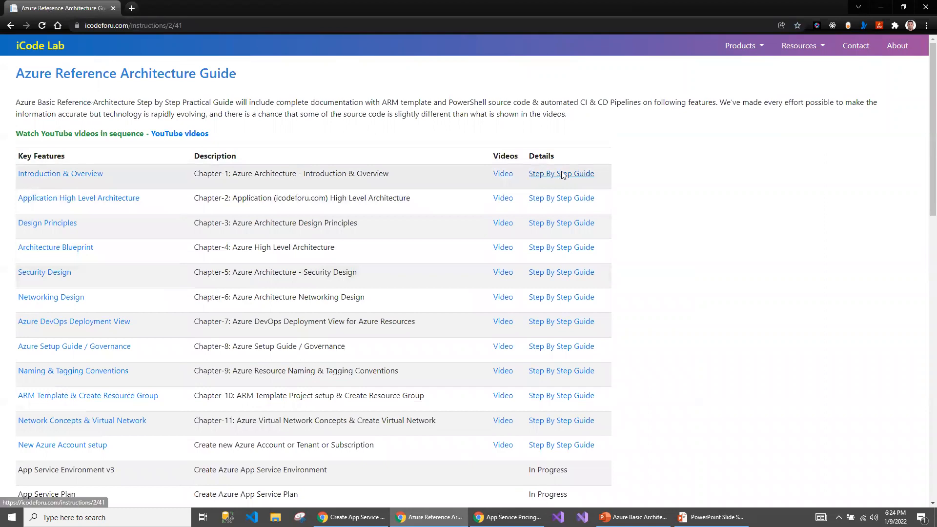
scroll(412, 249, down, 1)
scroll(411, 249, down, 10)
scroll(385, 240, up, 12)
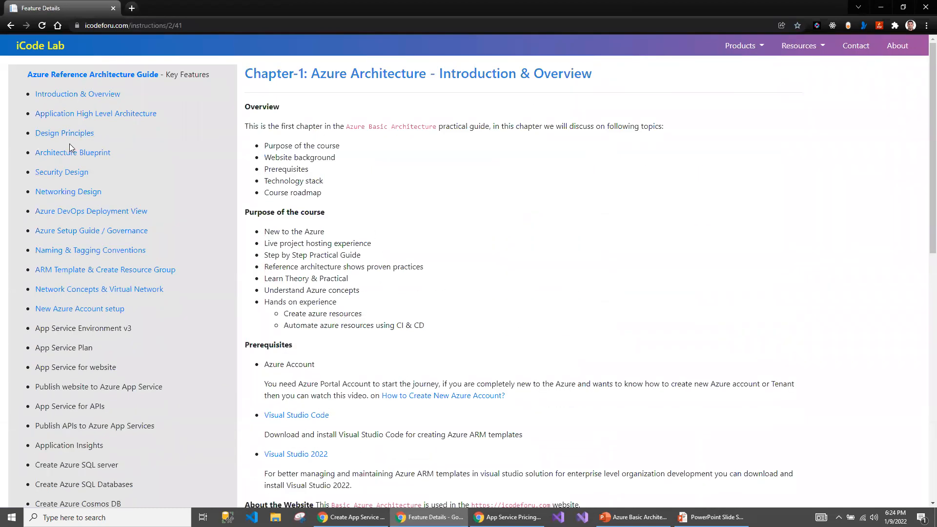